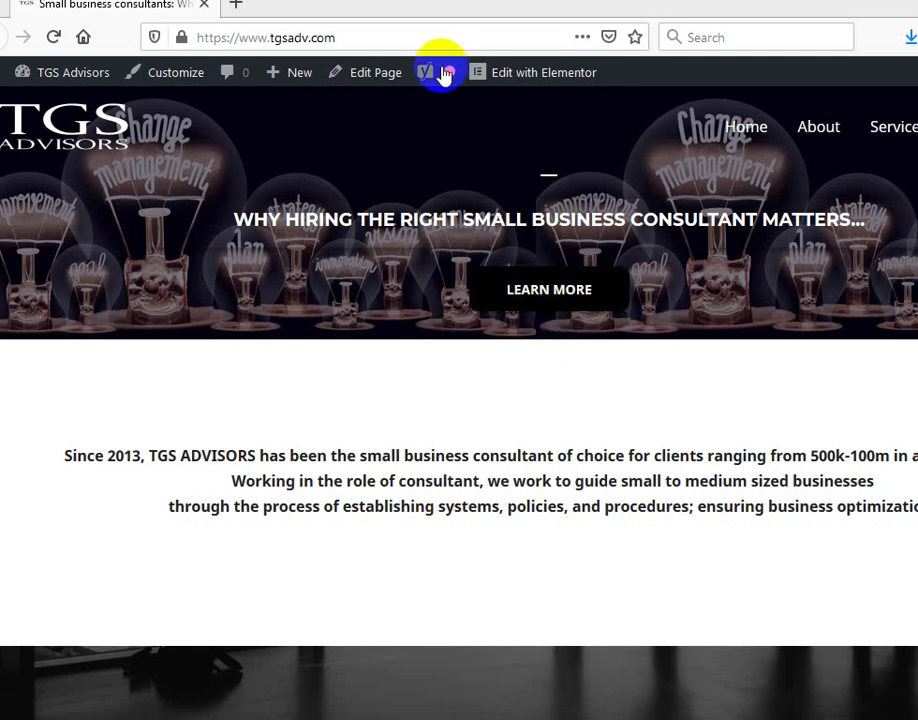
Open Edit with Elementor and Customize in new Firefox tabs, then return to the Elementor | Home tab
right_click(476, 76)
left_click(548, 82)
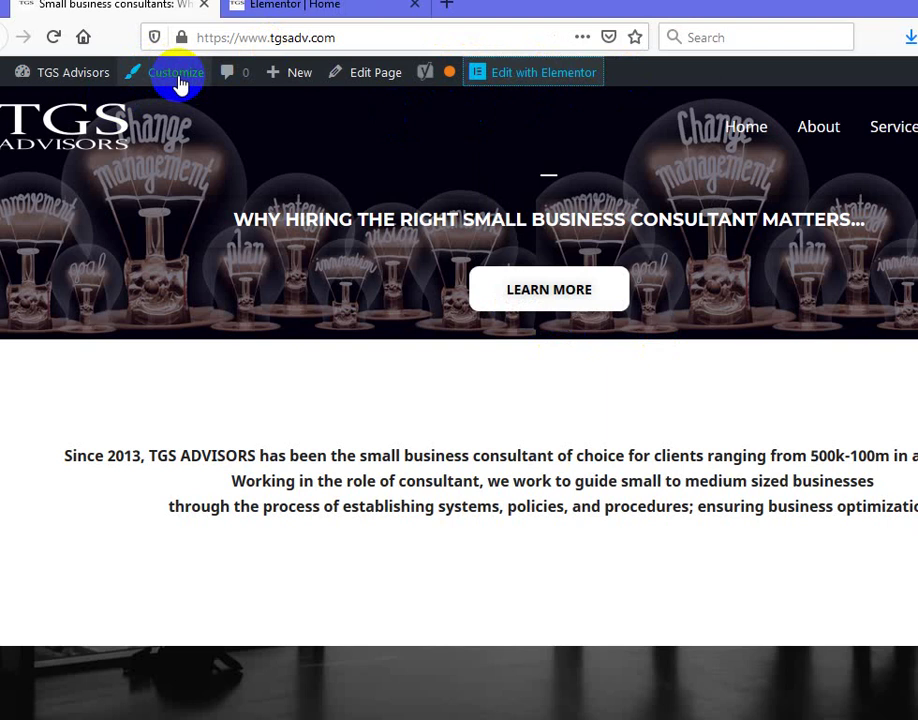
right_click(180, 84)
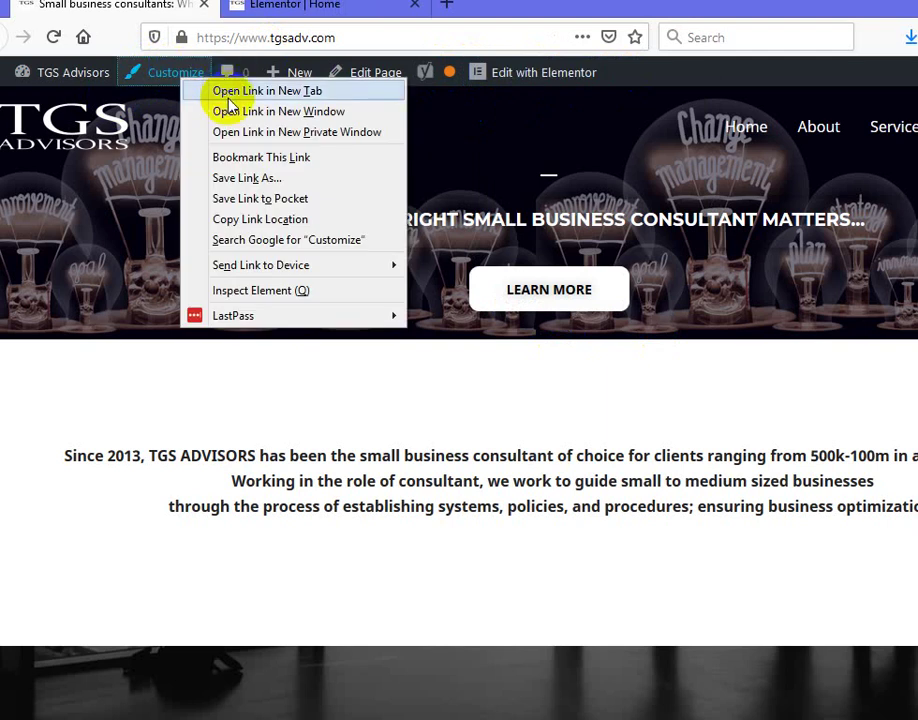
left_click(230, 92)
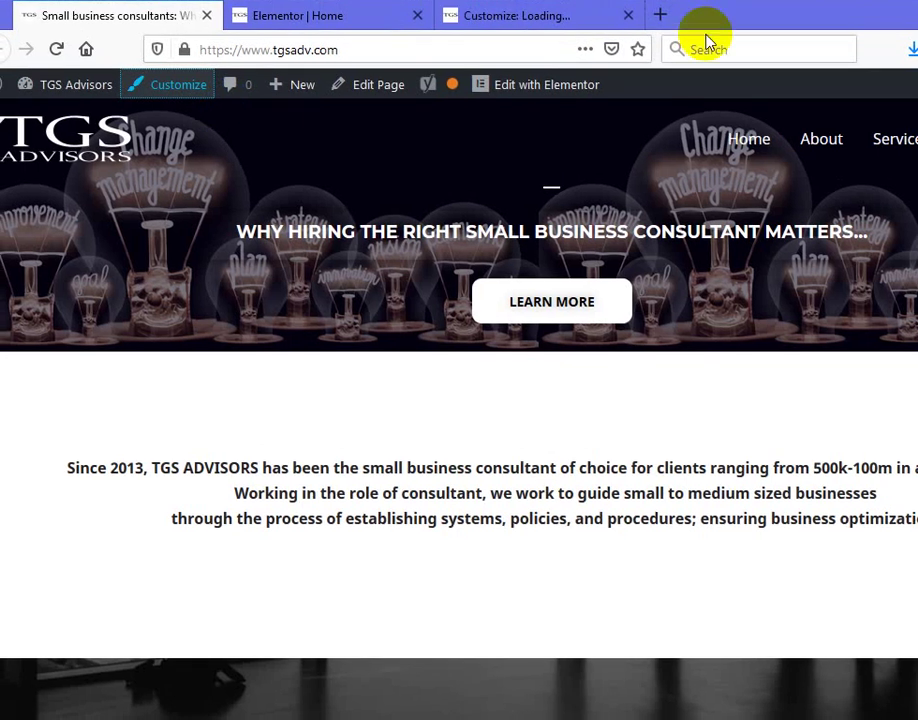
left_click(508, 22)
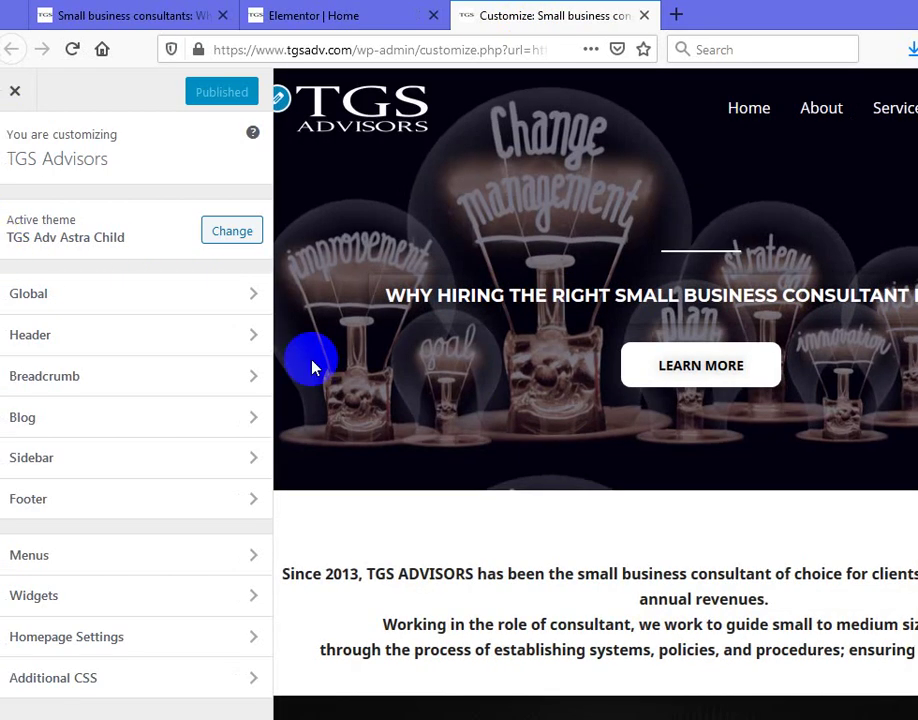
left_click(313, 30)
Inspect the hero Learn More button's hover style: white text on a black background
left_click(873, 277)
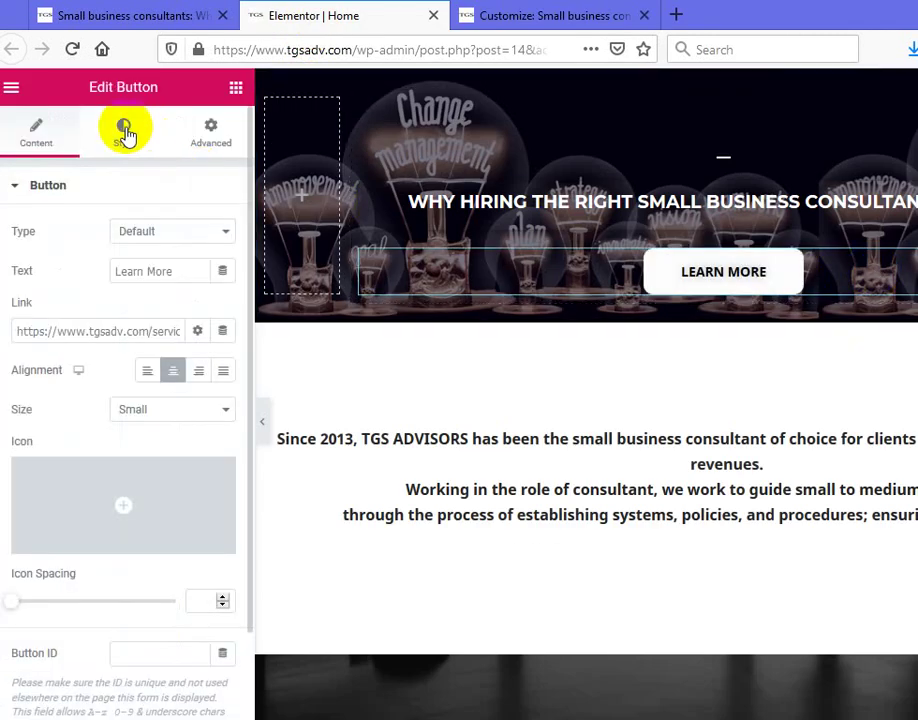
left_click(124, 134)
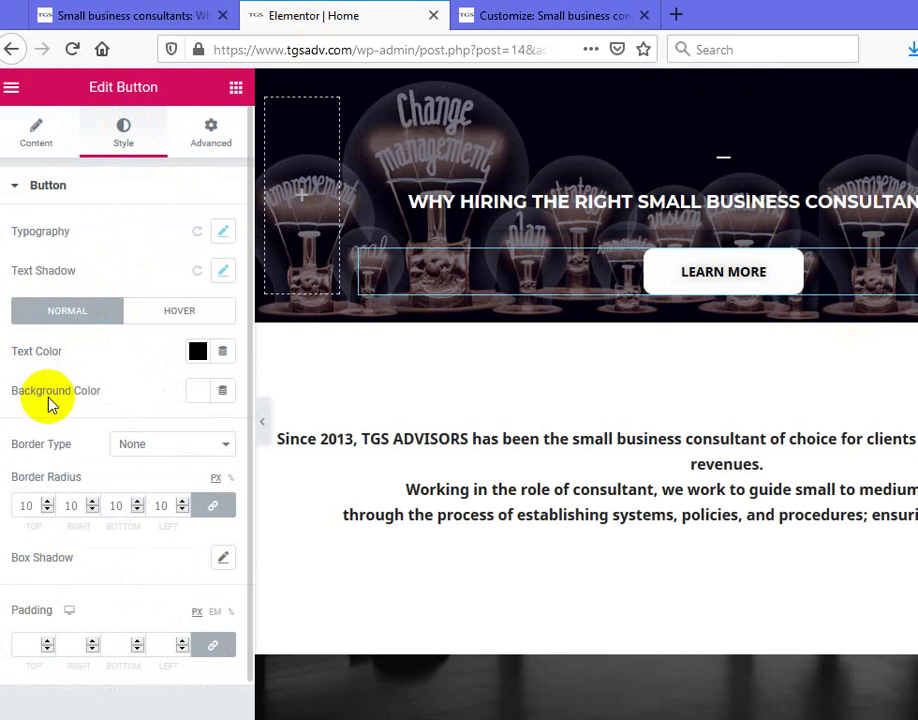
left_click(169, 317)
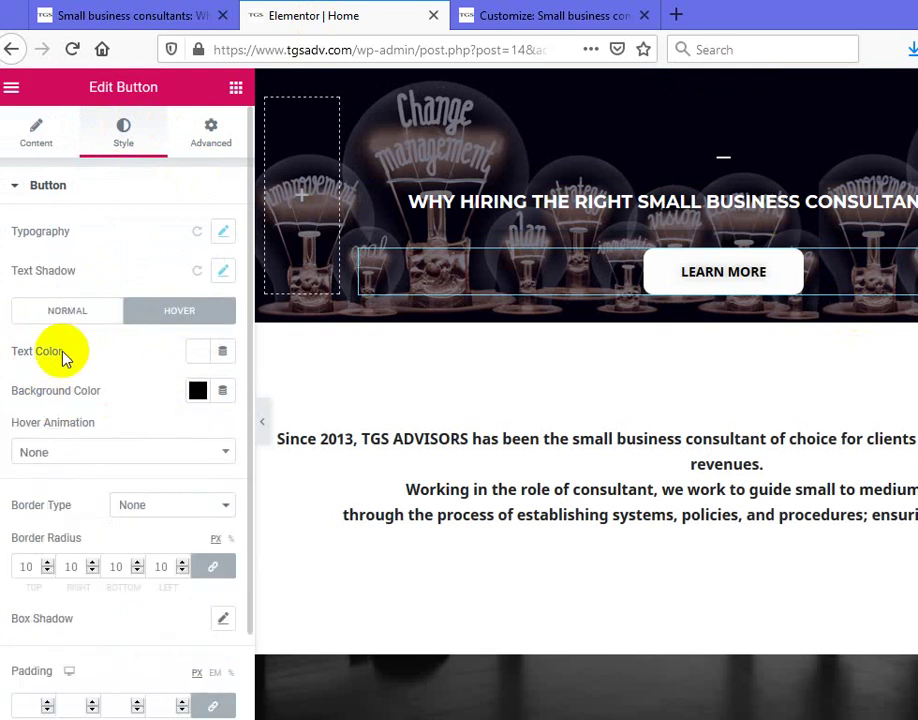
left_click(200, 391)
left_click(693, 276)
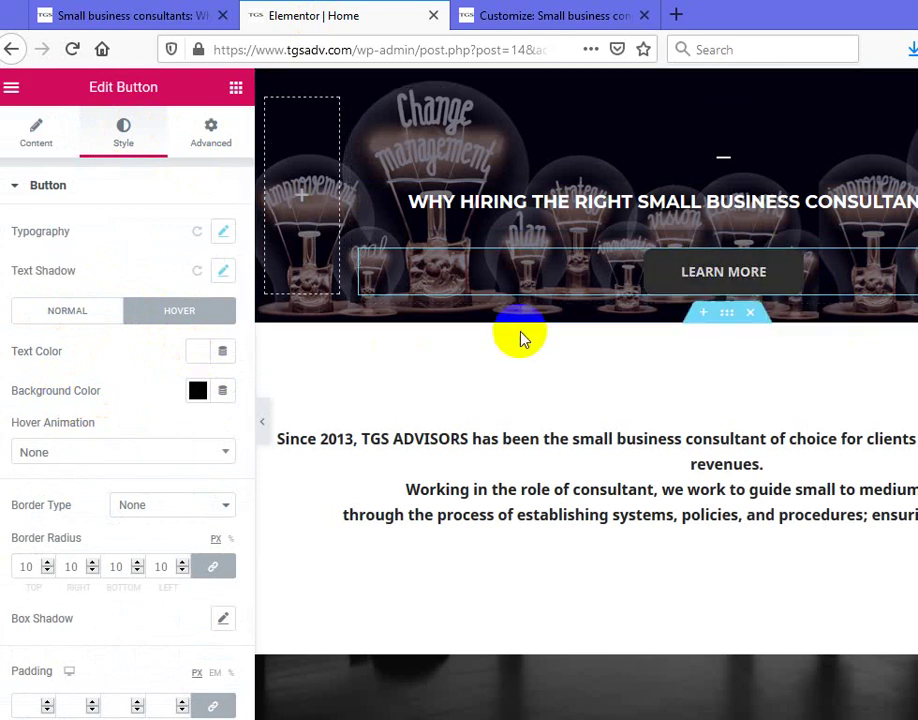
left_click(697, 272)
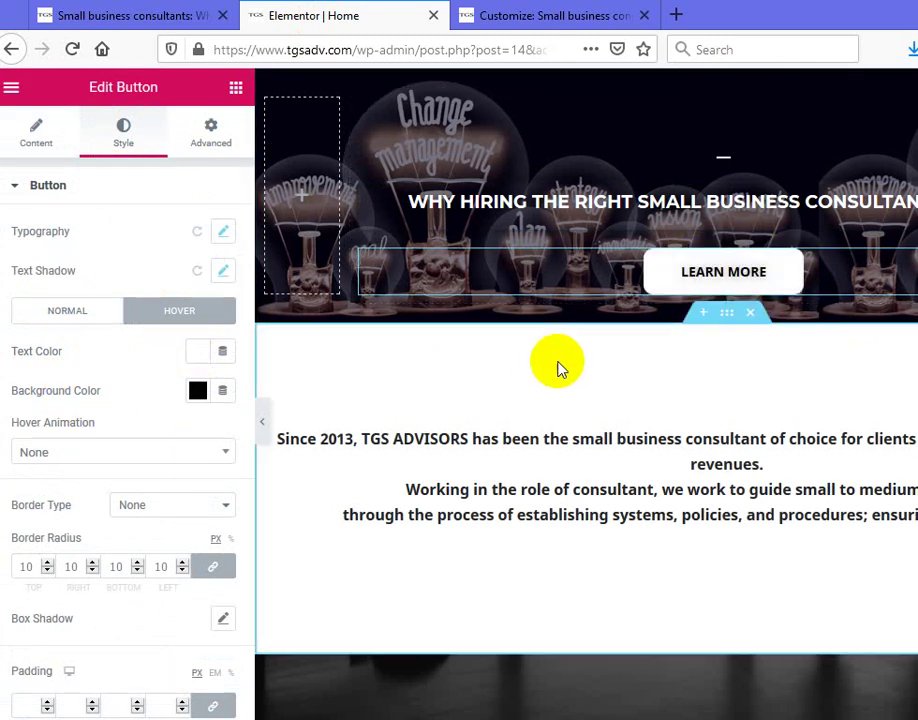
Select the Services Provided Learn More button and view its hover colours, with grey #C8C7C7 background
scroll(558, 368, "down", 15)
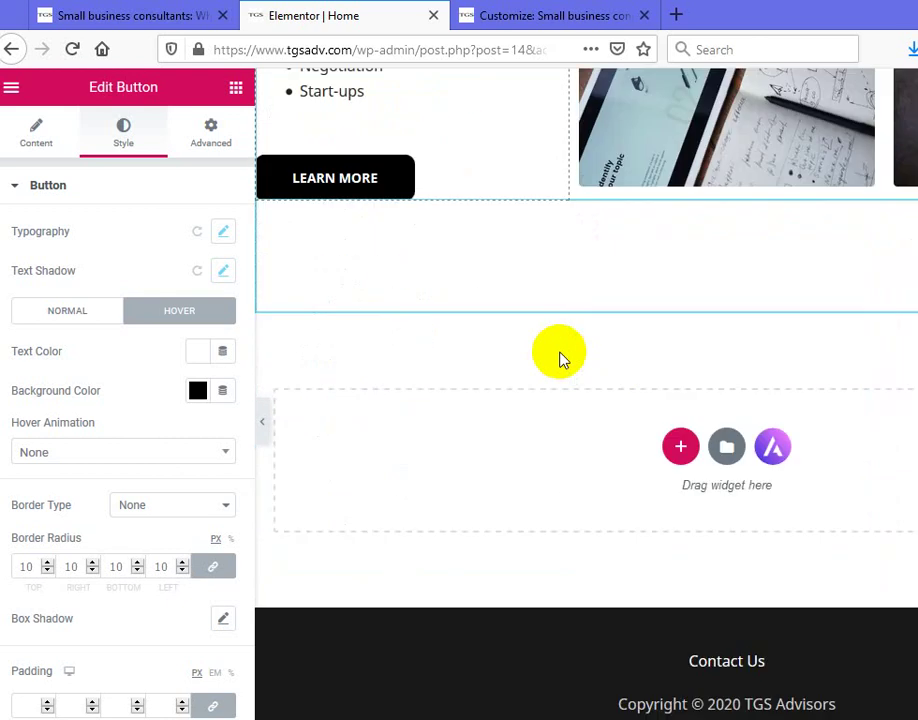
scroll(522, 281, "up", 3)
left_click(470, 360)
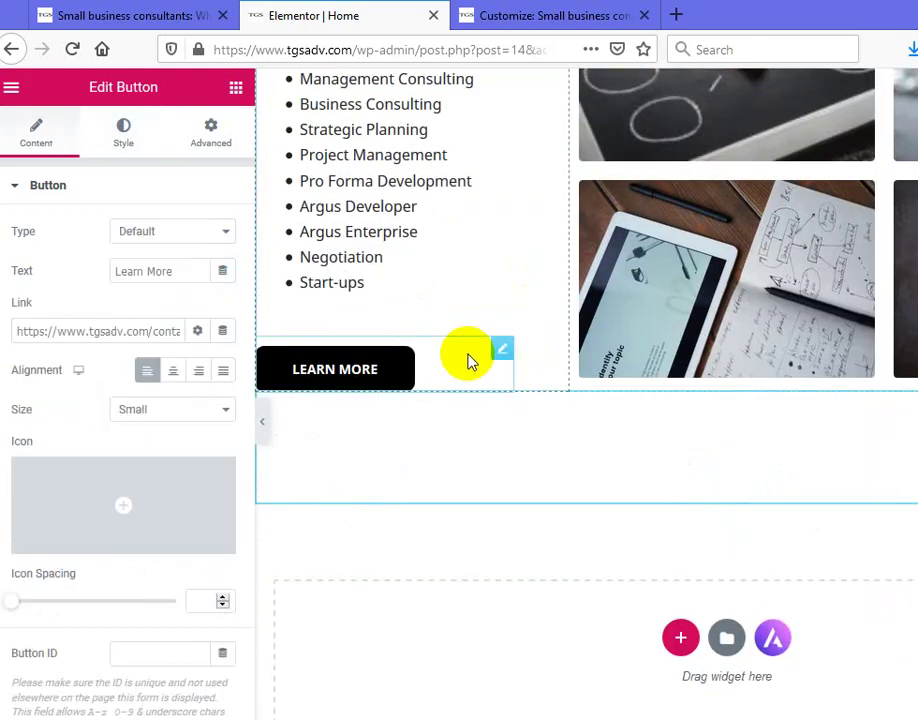
left_click(136, 138)
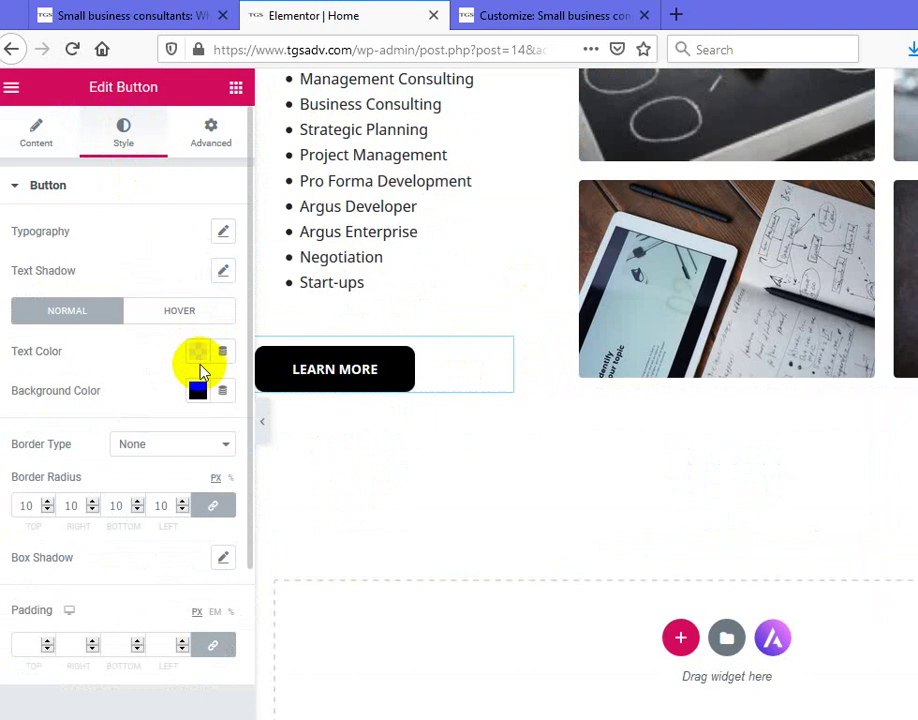
left_click(181, 314)
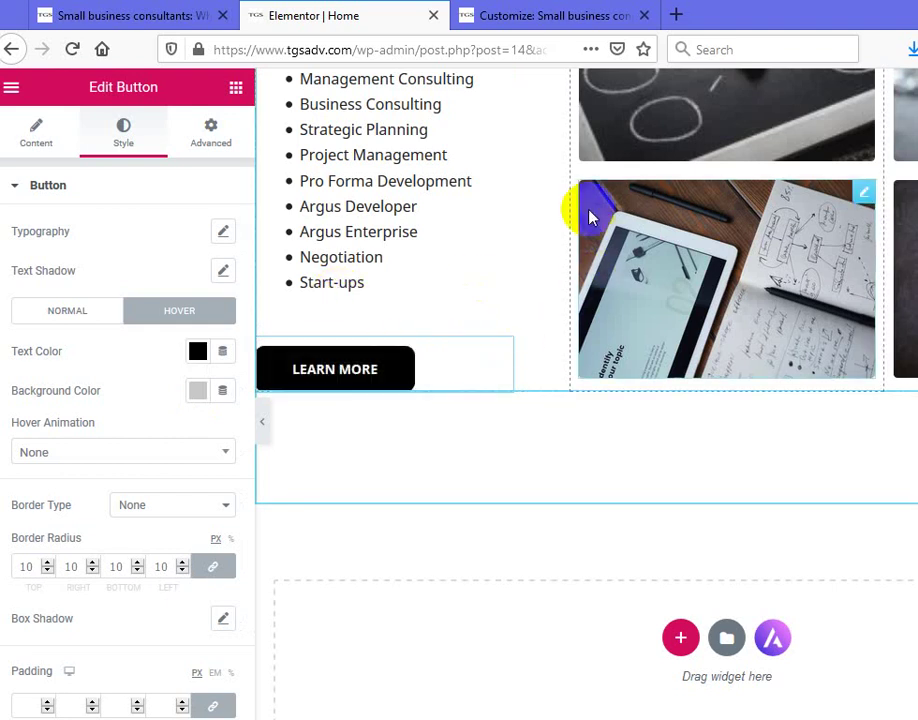
scroll(590, 215, "up", 10)
scroll(590, 218, "up", 1)
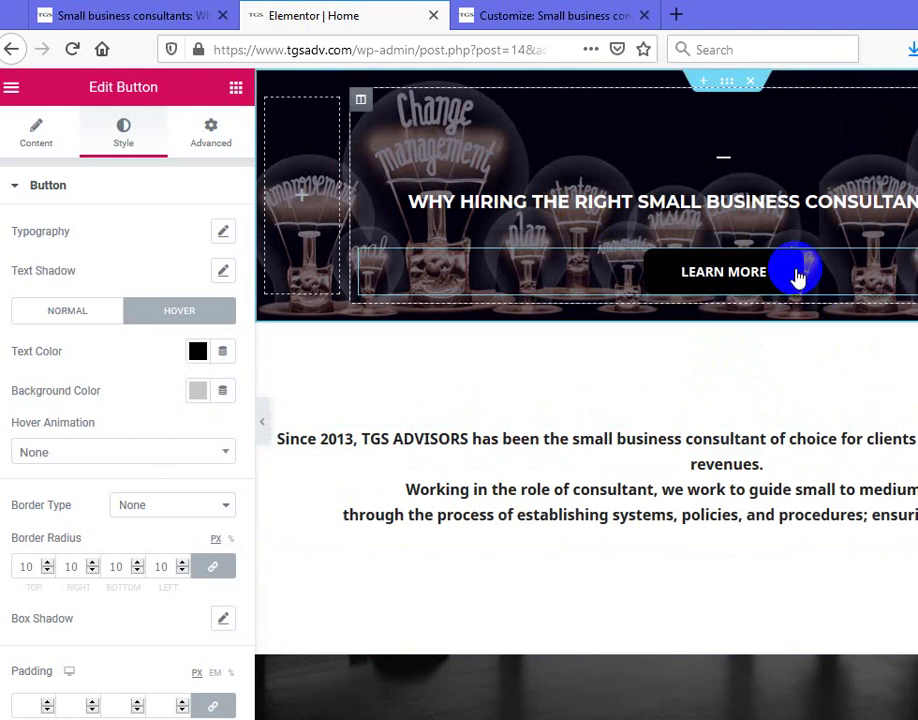
scroll(721, 375, "down", 10)
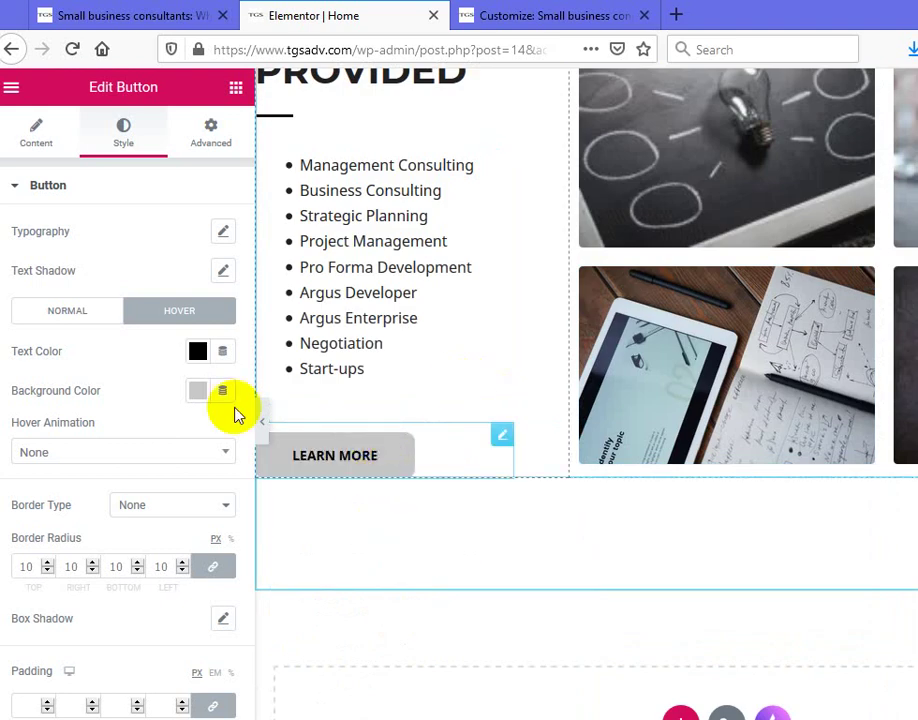
Set the Services Provided Learn More button's hover background to the white preset
left_click(205, 390)
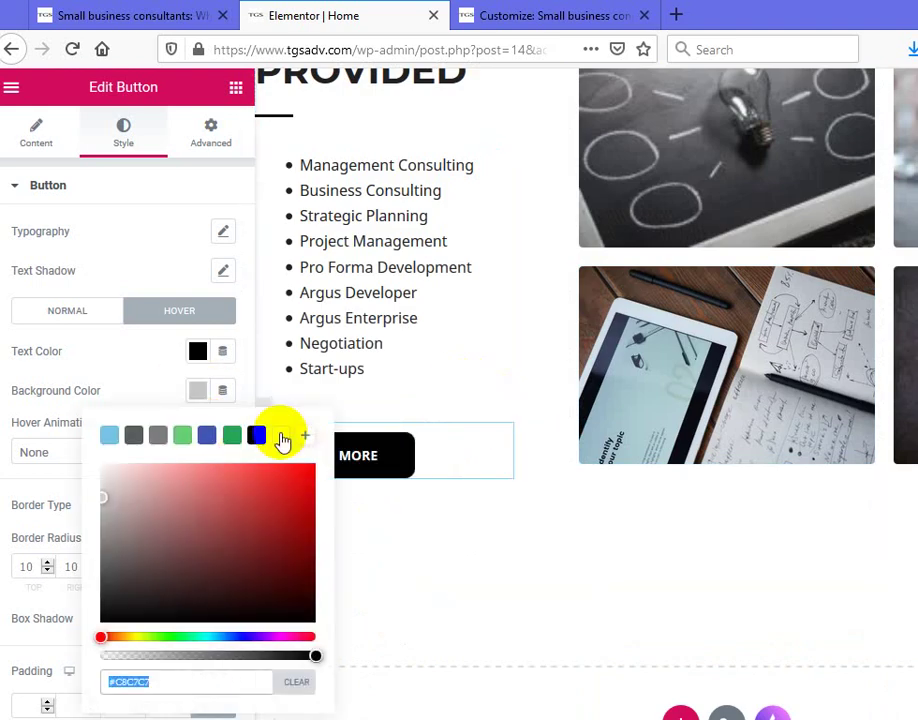
left_click(281, 436)
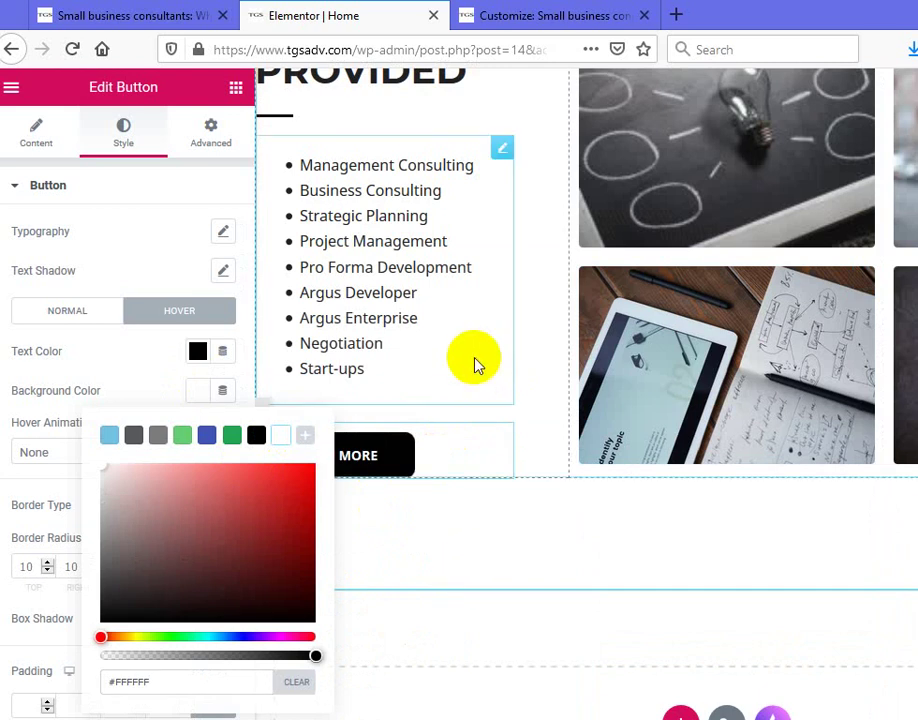
left_click(270, 398)
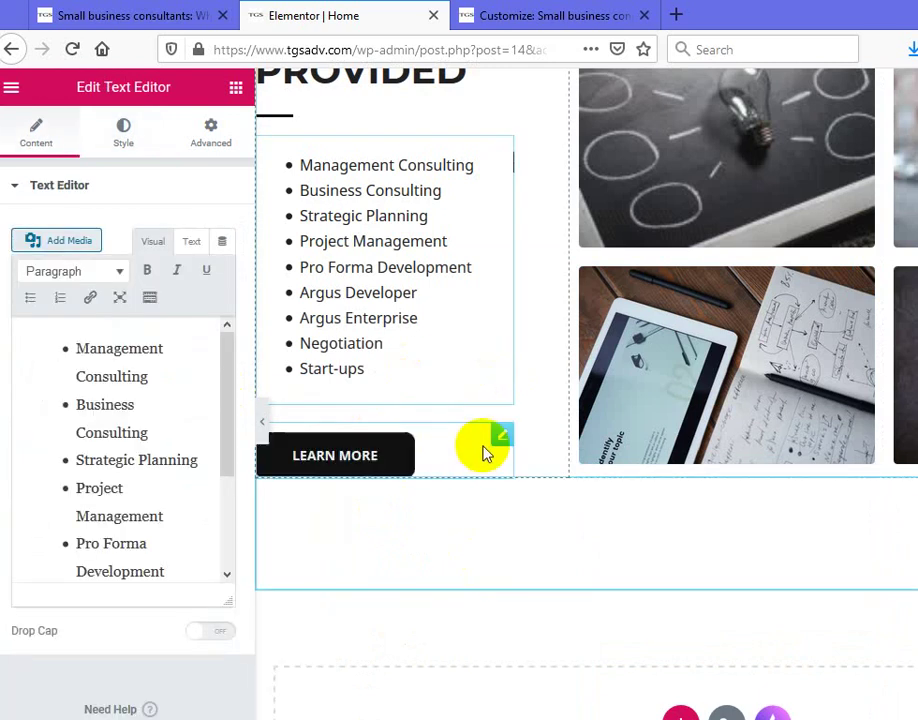
Undo the accidental move of the Learn More button with Ctrl+Z and reselect it to check its hover look
left_click(502, 437)
scroll(502, 440, "up", 1)
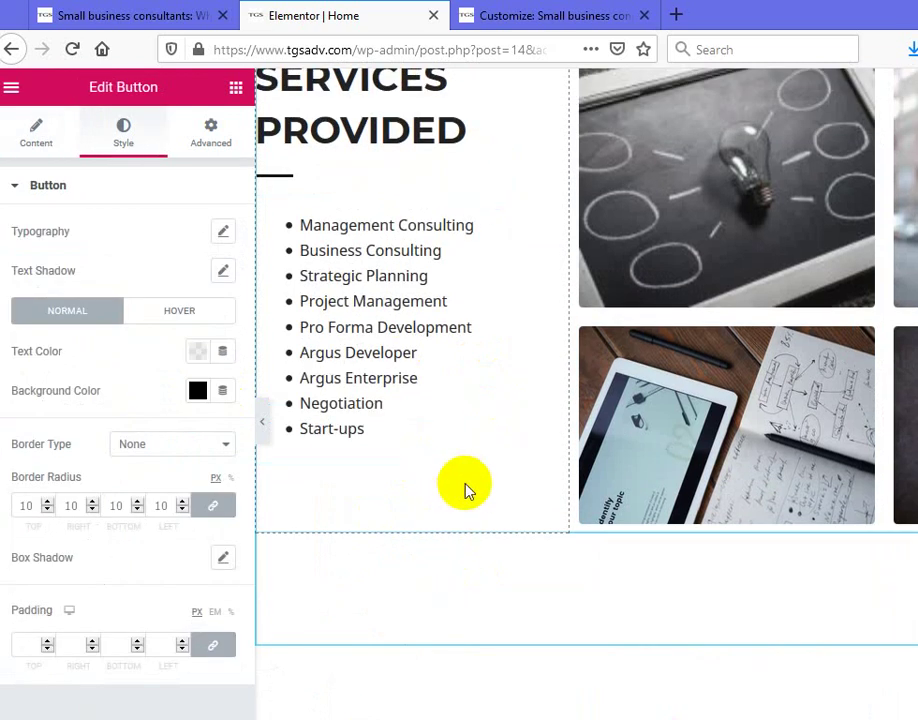
scroll(466, 489, "up", 3)
scroll(505, 415, "down", 1)
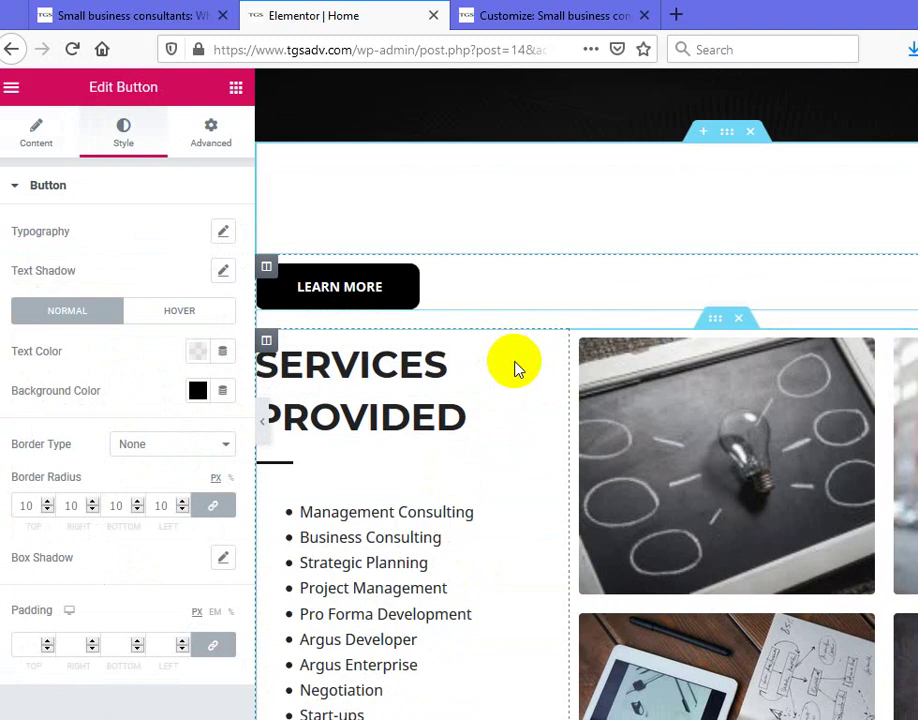
key("ctrl+z")
scroll(445, 406, "down", 3)
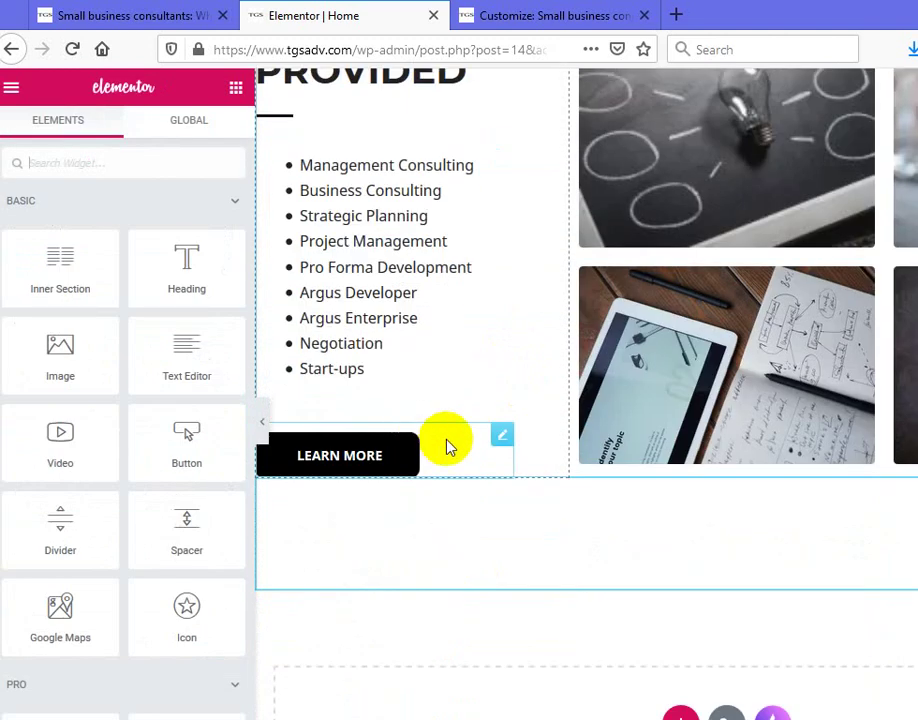
left_click(502, 446)
left_click(712, 540)
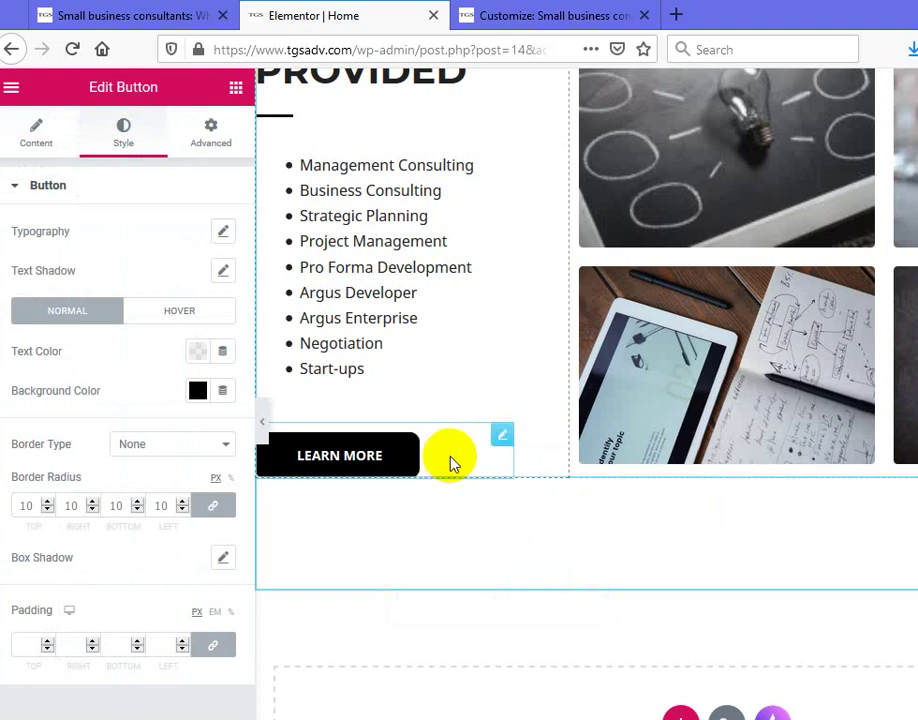
left_click(396, 463)
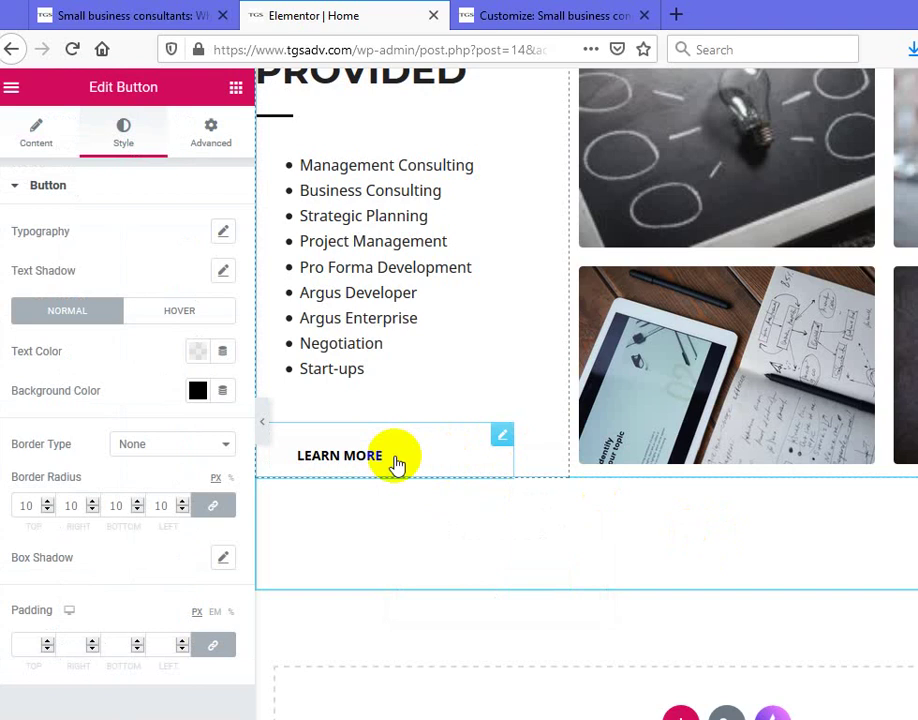
Change the Services Provided Learn More button's hover background colour to #AAAAAA
left_click(183, 314)
left_click(199, 391)
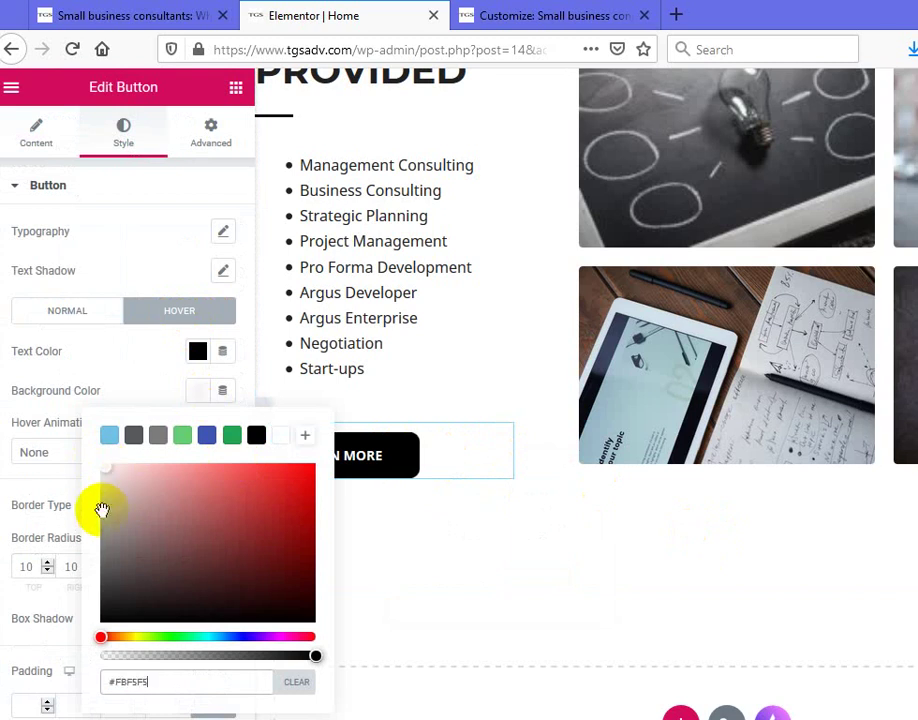
type("#AAAAAA")
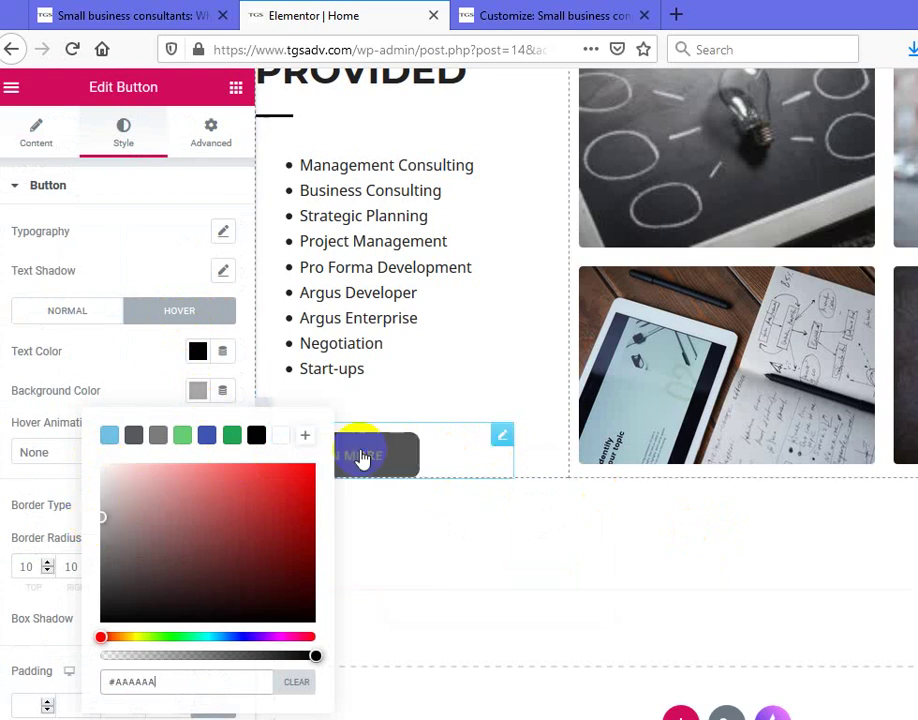
left_click(385, 457)
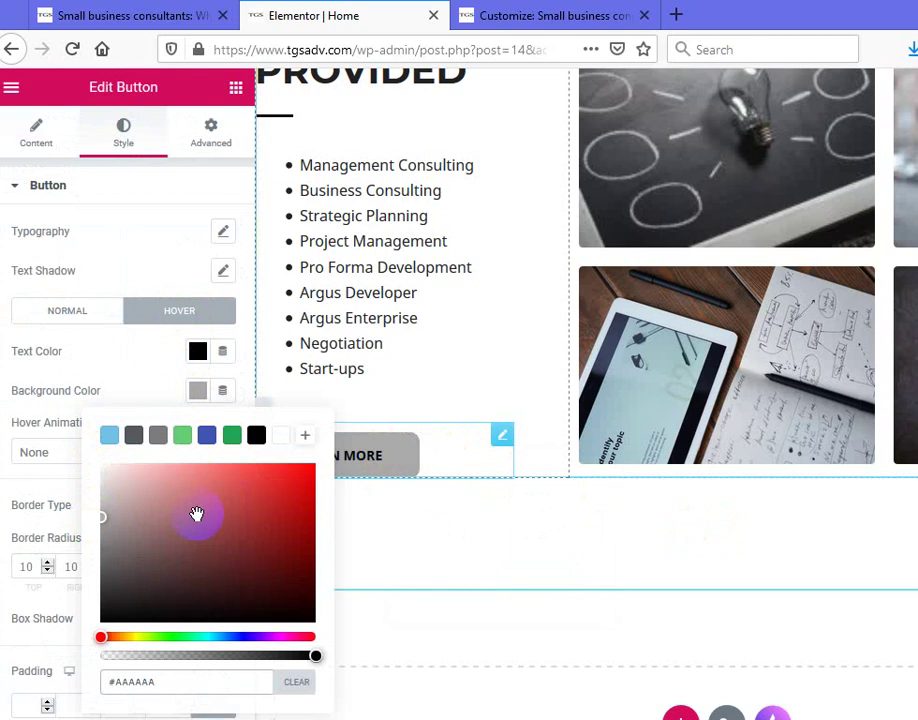
left_click(136, 383)
Scroll up and select the Trusted Consultant section's Learn More button
scroll(566, 575, "up", 4)
scroll(566, 575, "up", 5)
left_click(420, 525)
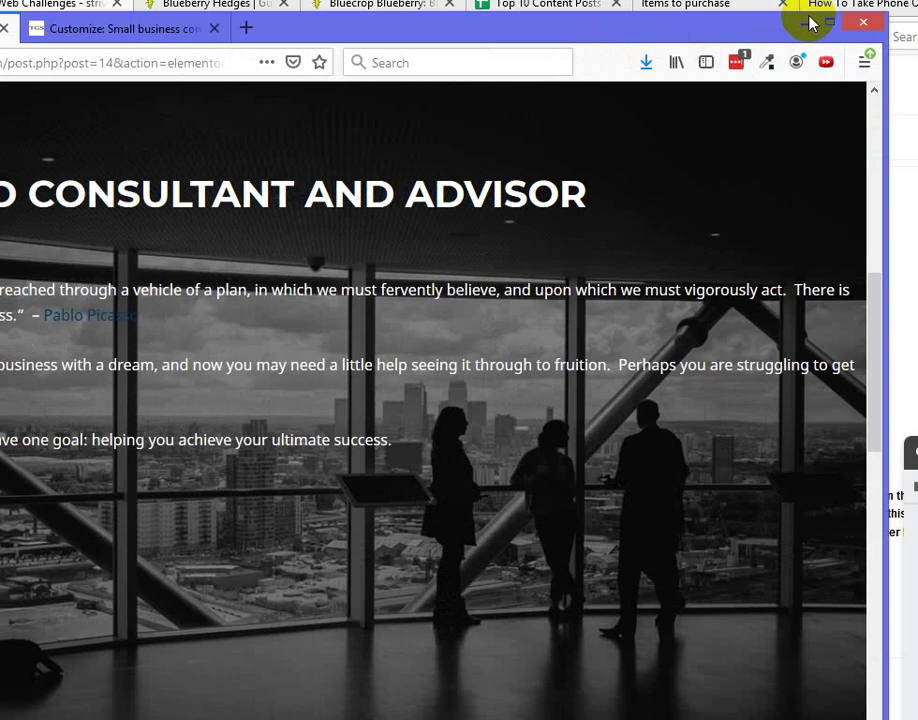
Edit the Trusted Consultant Learn More button and review its Normal and Hover style colours, which are unset
left_click(917, 168)
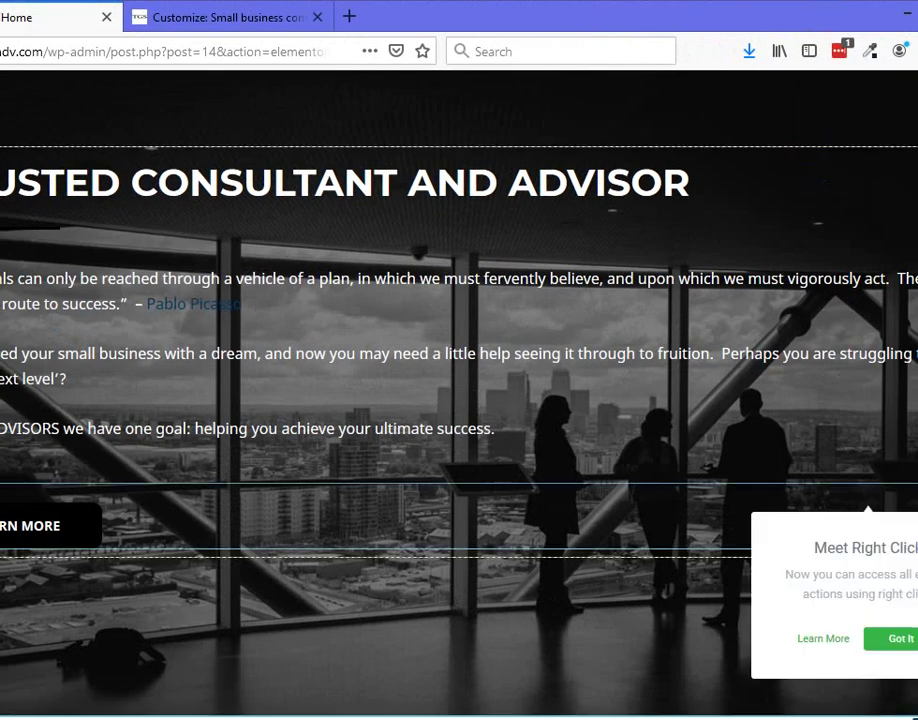
right_click(800, 492)
left_click(648, 498)
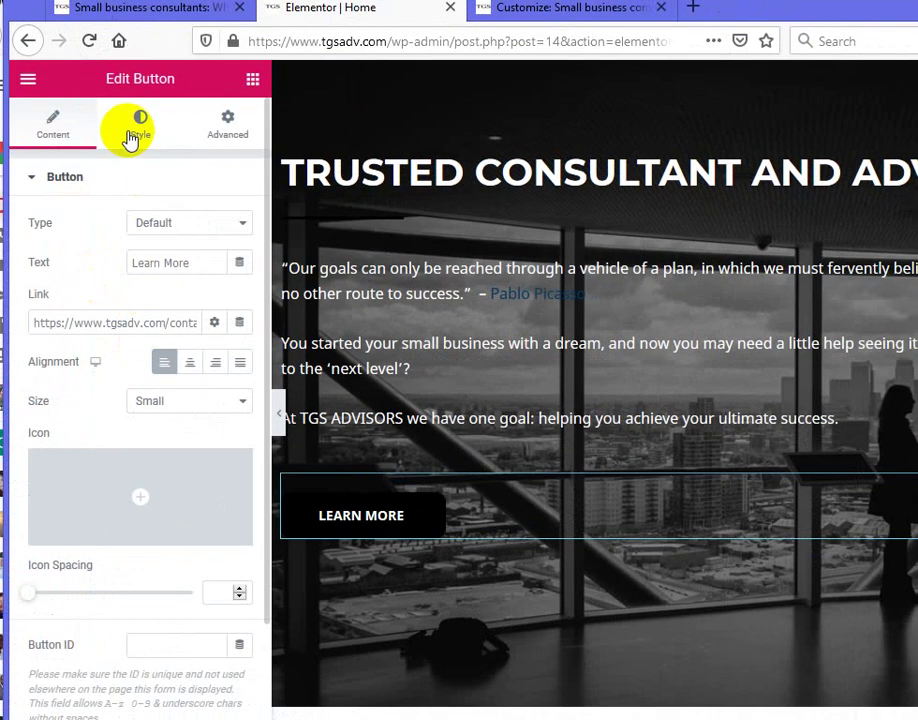
left_click(130, 138)
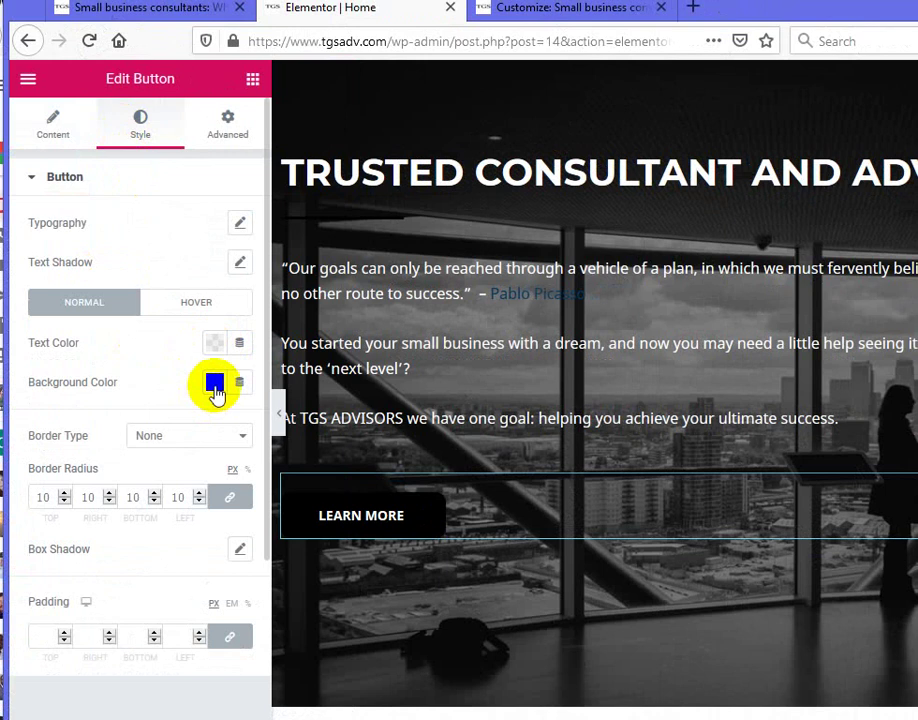
left_click(193, 312)
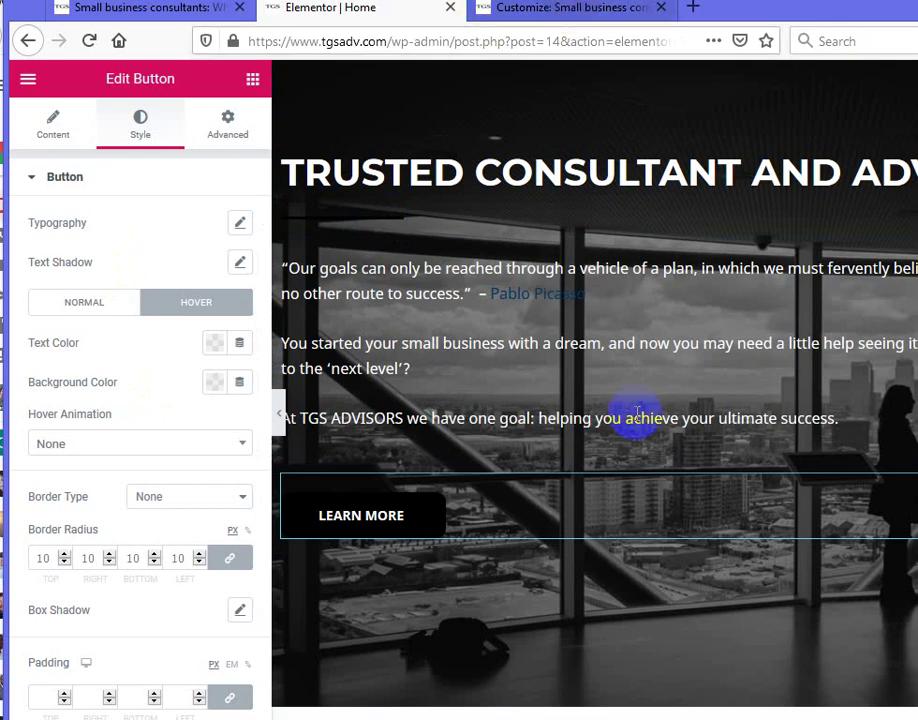
Switch to the live homepage, then to the Astra Customizer with the homepage preview scrolled down
left_click(80, 12)
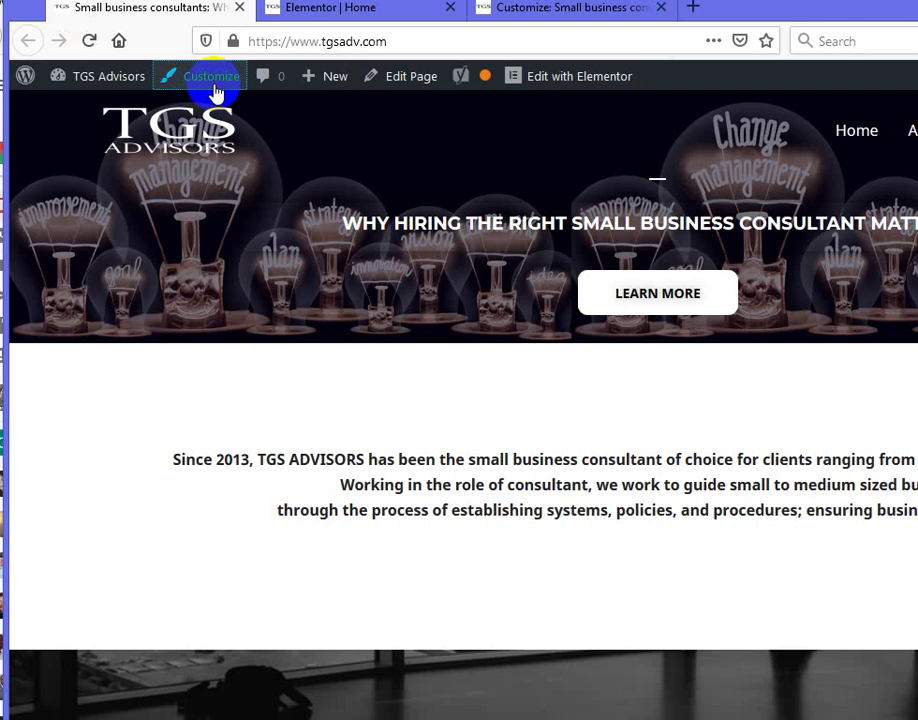
left_click(601, 18)
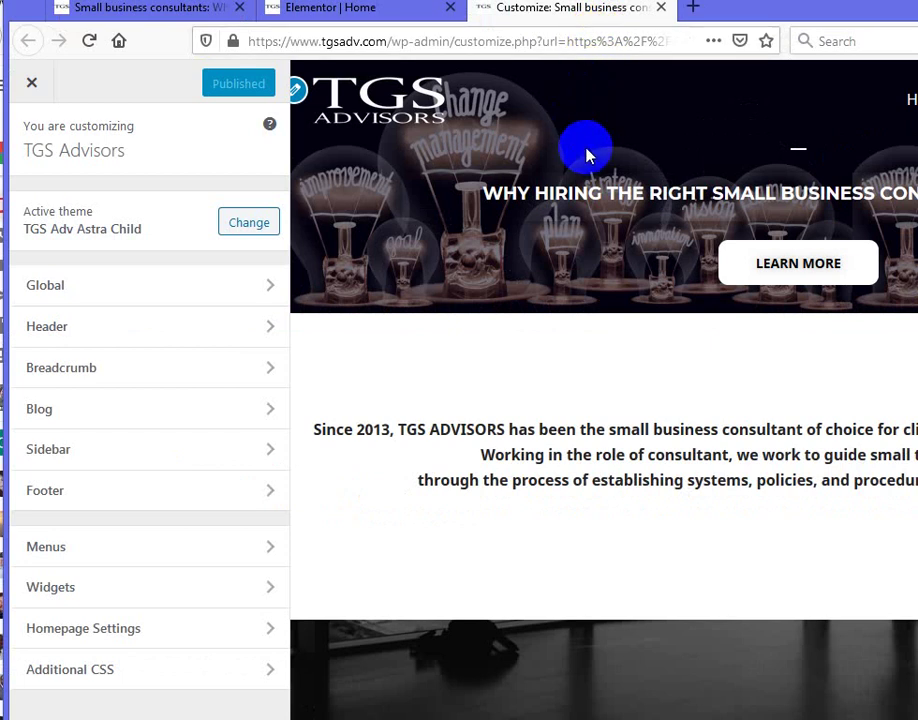
scroll(655, 408, "down", 8)
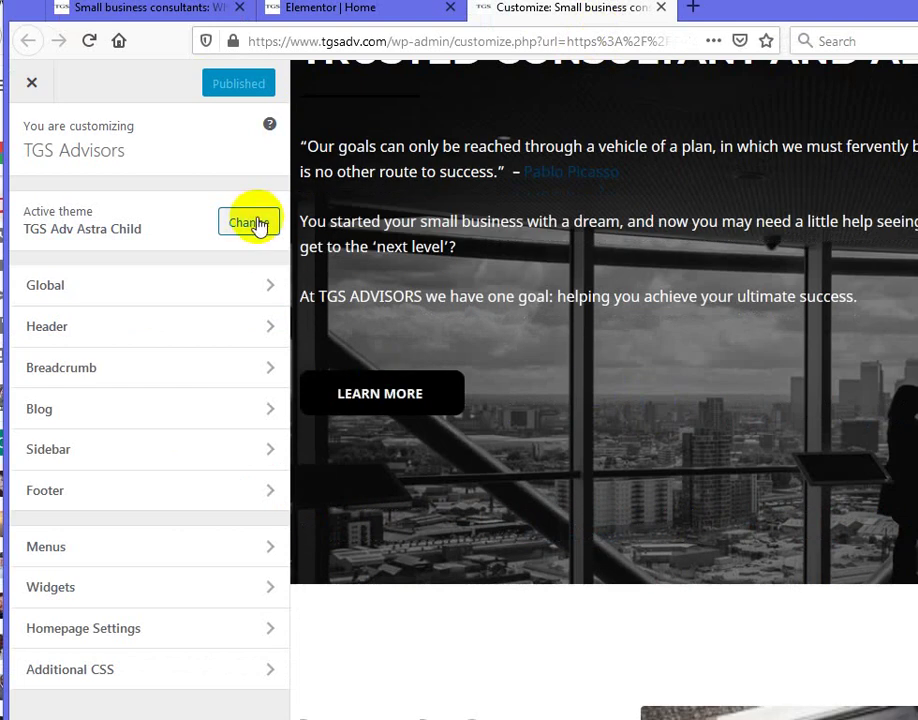
Clear the Trusted Consultant Learn More button's normal background colour in Elementor, then go back to the Customizer
left_click(330, 10)
left_click(426, 498)
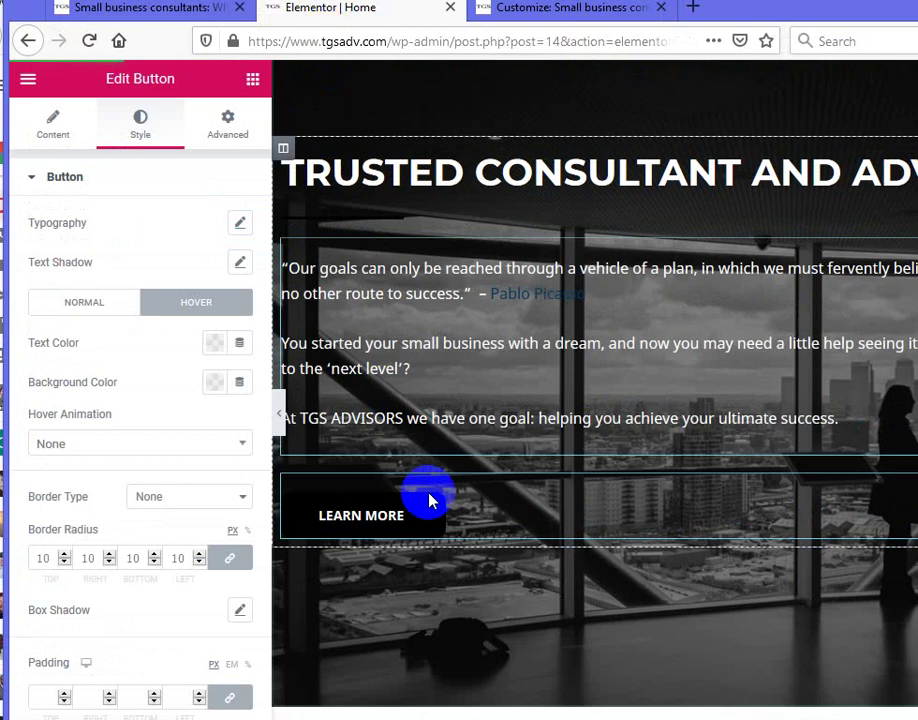
left_click(47, 308)
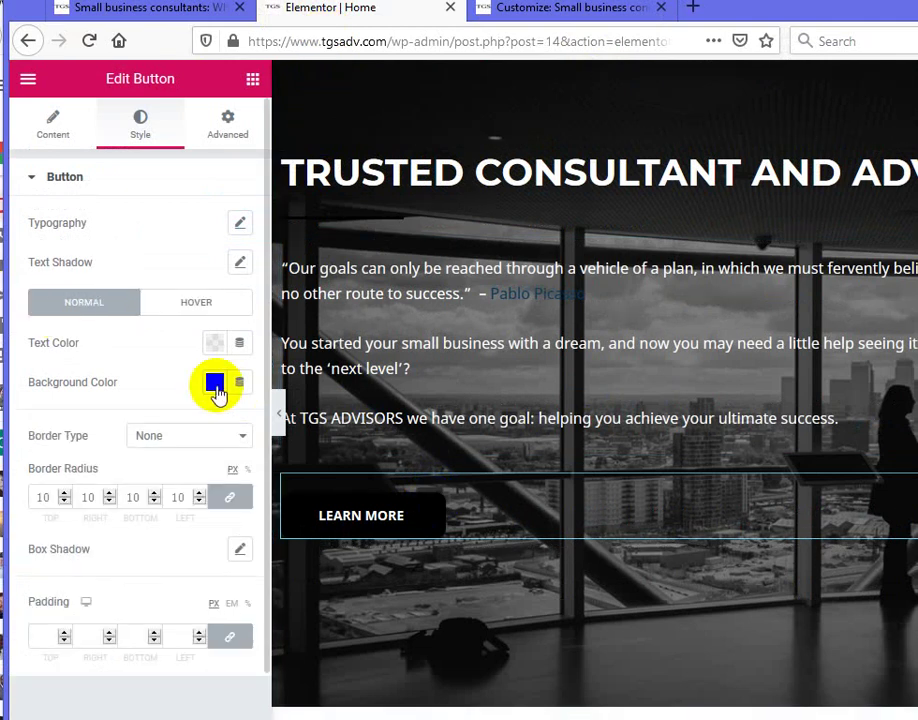
left_click(215, 390)
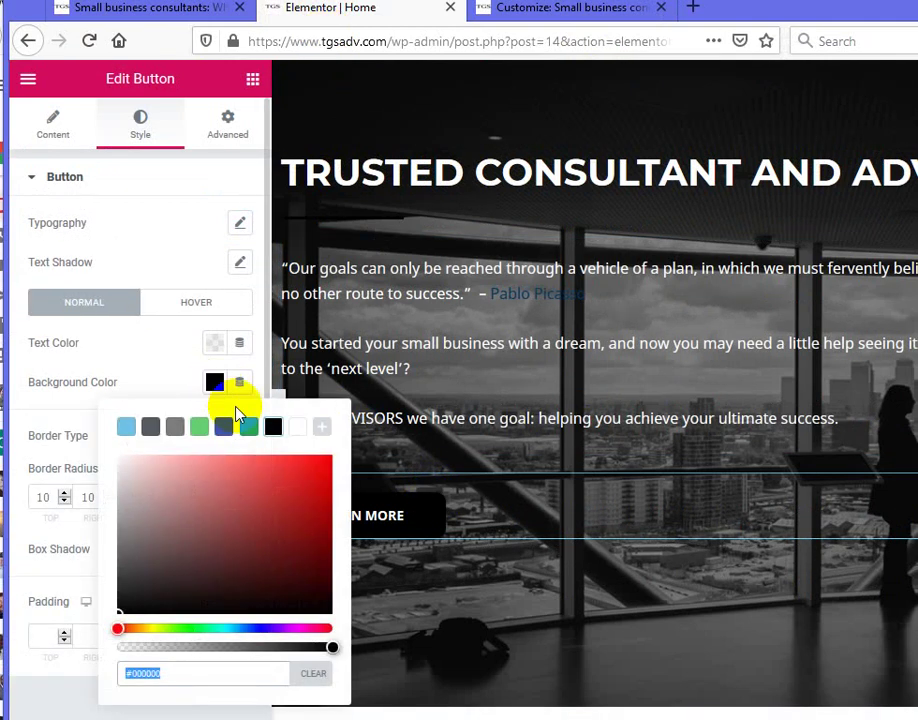
left_click(313, 674)
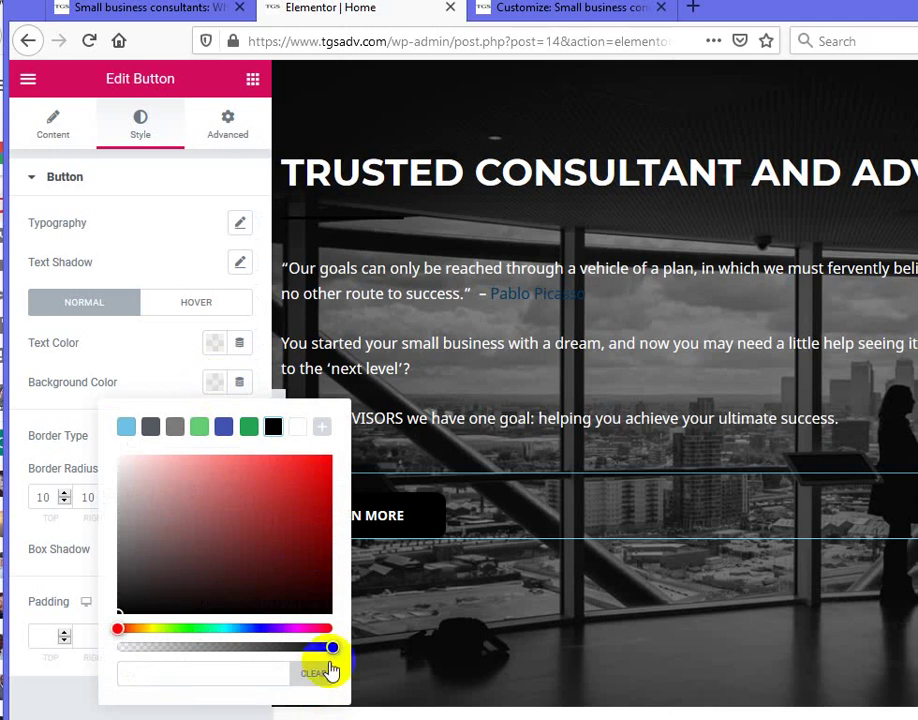
left_click(153, 278)
left_click(355, 520)
left_click(618, 573)
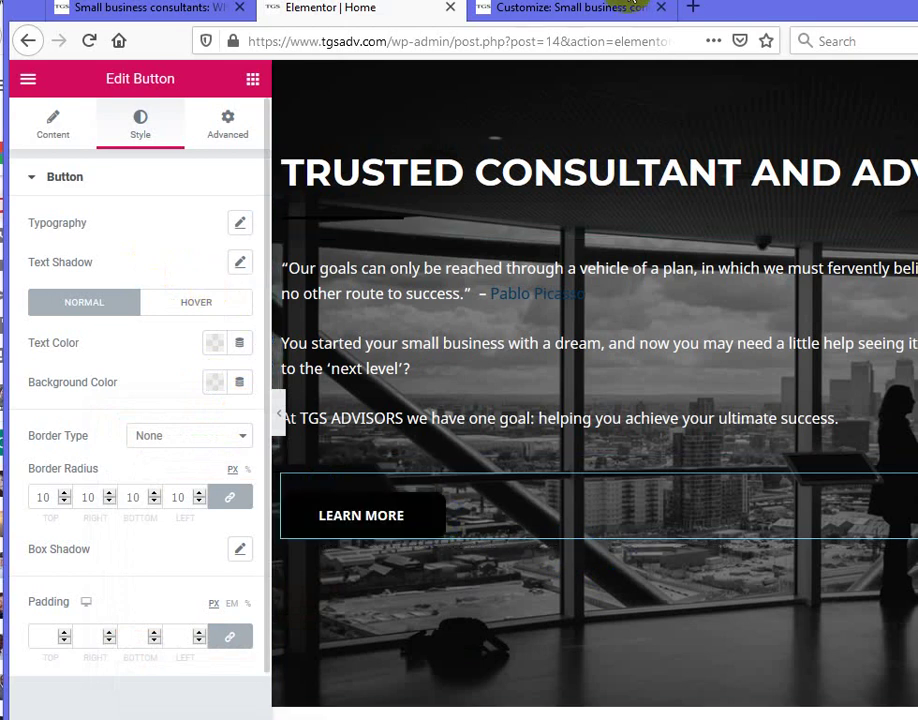
left_click(596, 9)
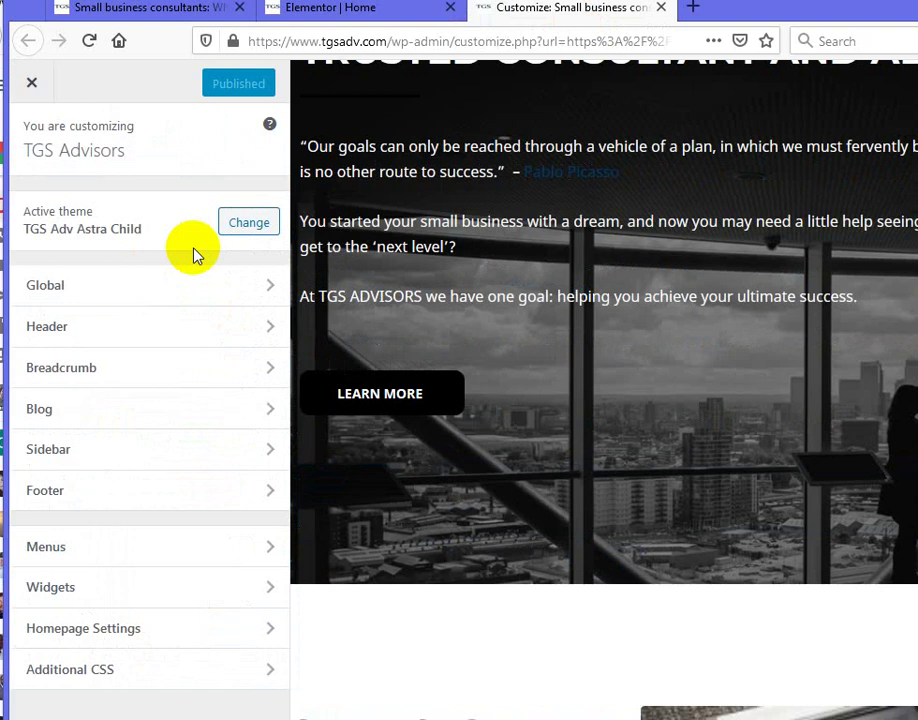
Review Astra's Global > Buttons colours for Normal and Hover, then reload the Customizer and return to Elementor
left_click(183, 300)
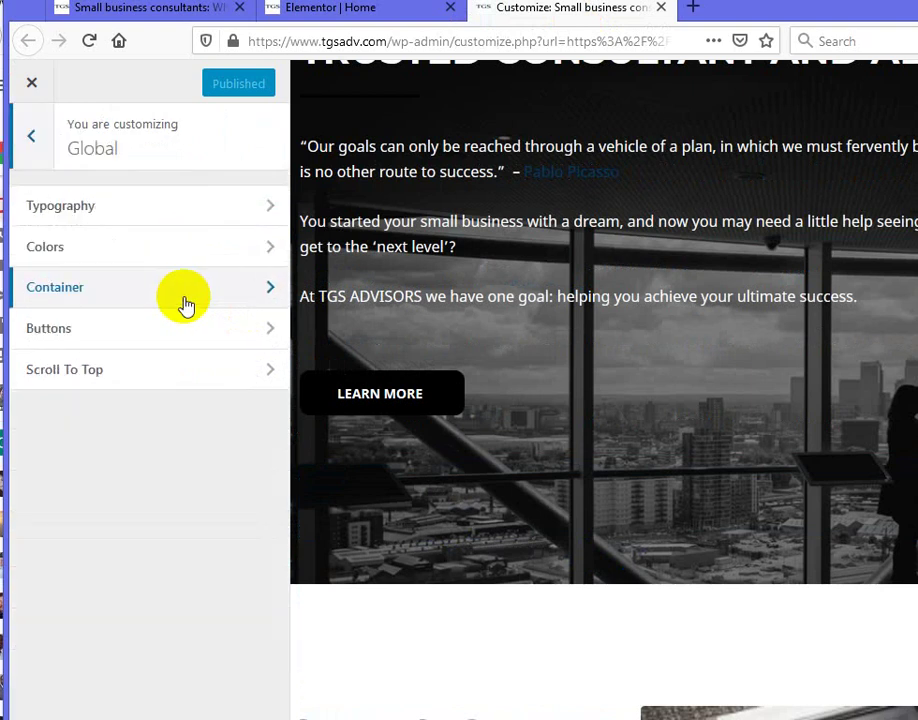
left_click(77, 332)
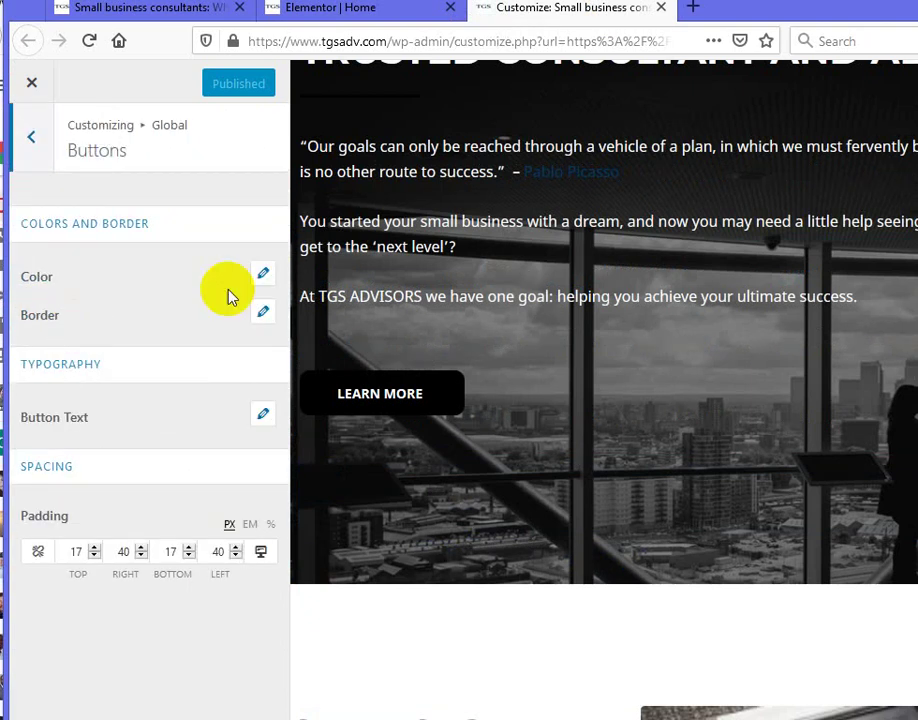
left_click(264, 278)
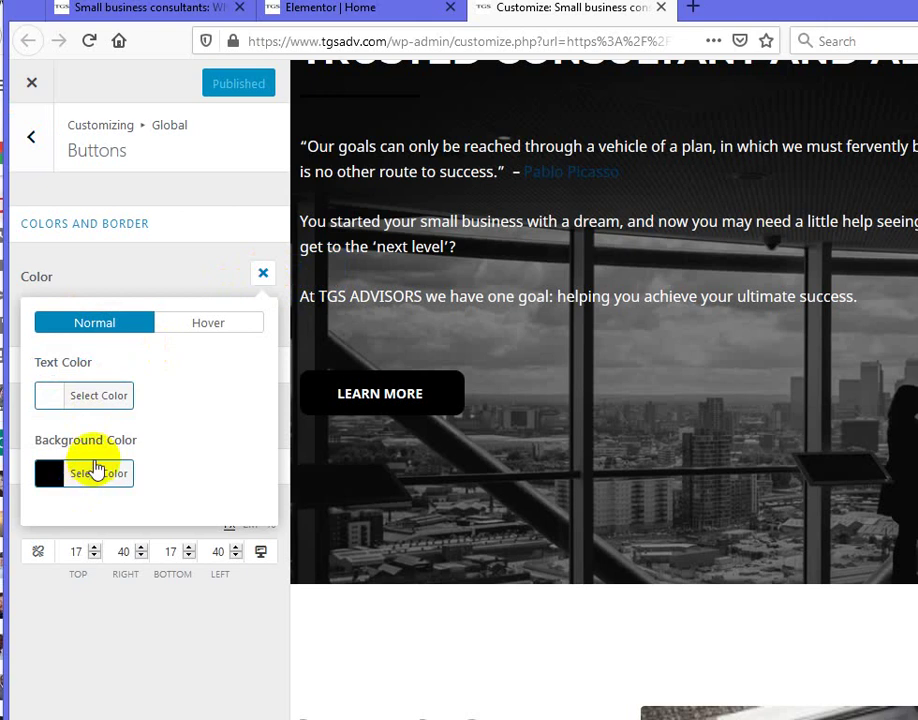
left_click(228, 326)
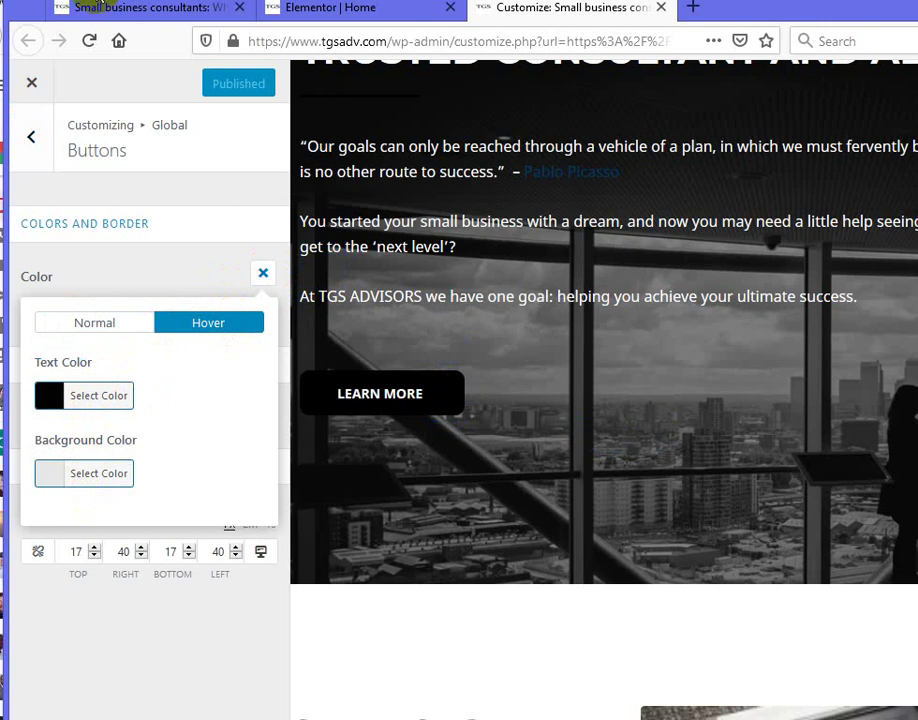
left_click(88, 41)
left_click(338, 6)
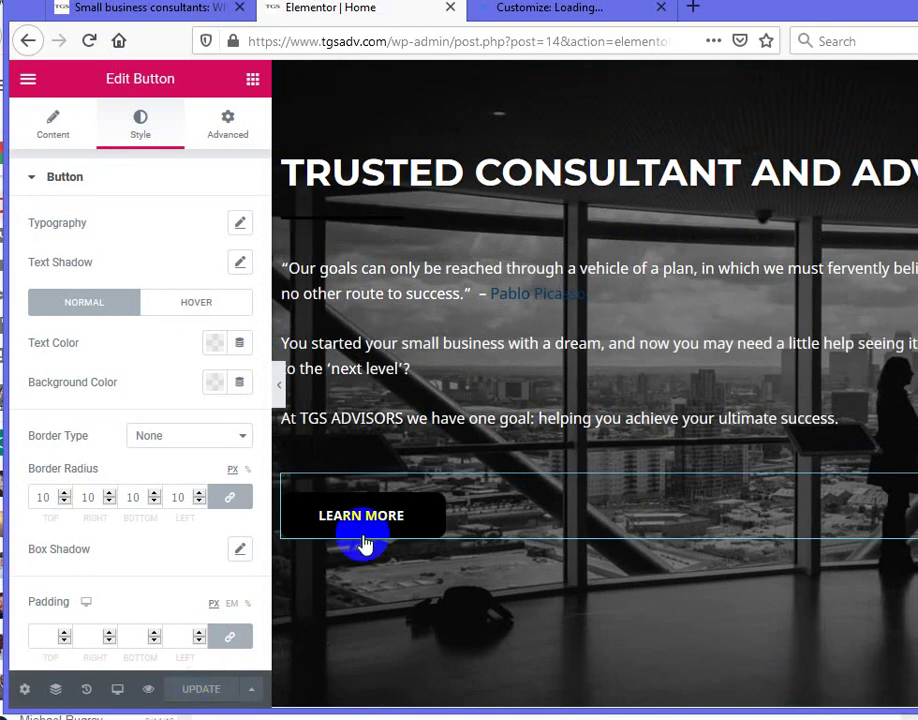
In the reloaded Customizer, confirm the Trusted Consultant Learn More button turns light grey with black text on hover
left_click(506, 18)
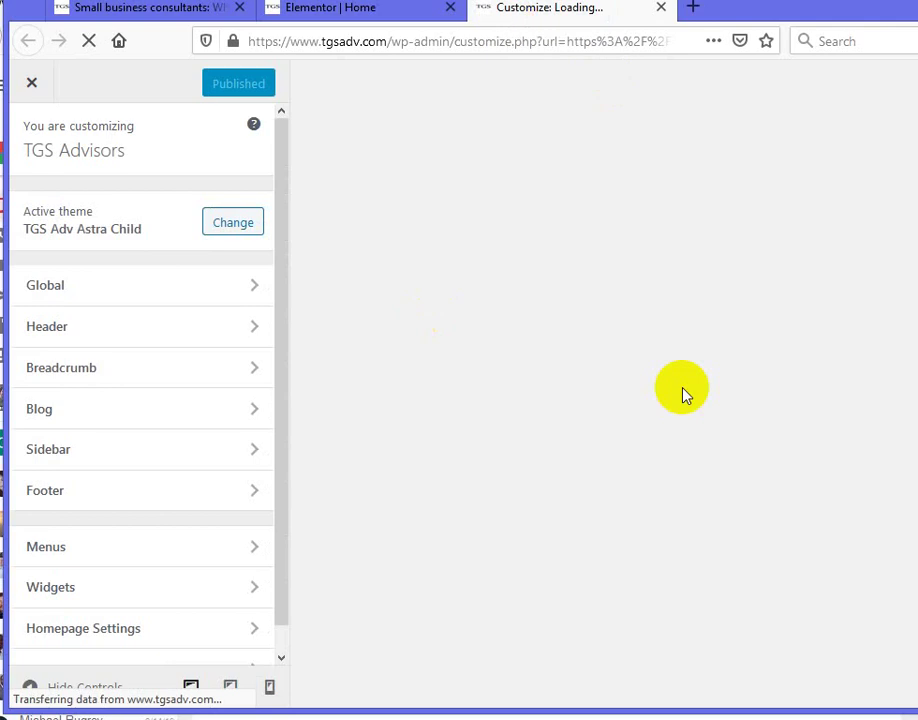
scroll(492, 285, "down", 7)
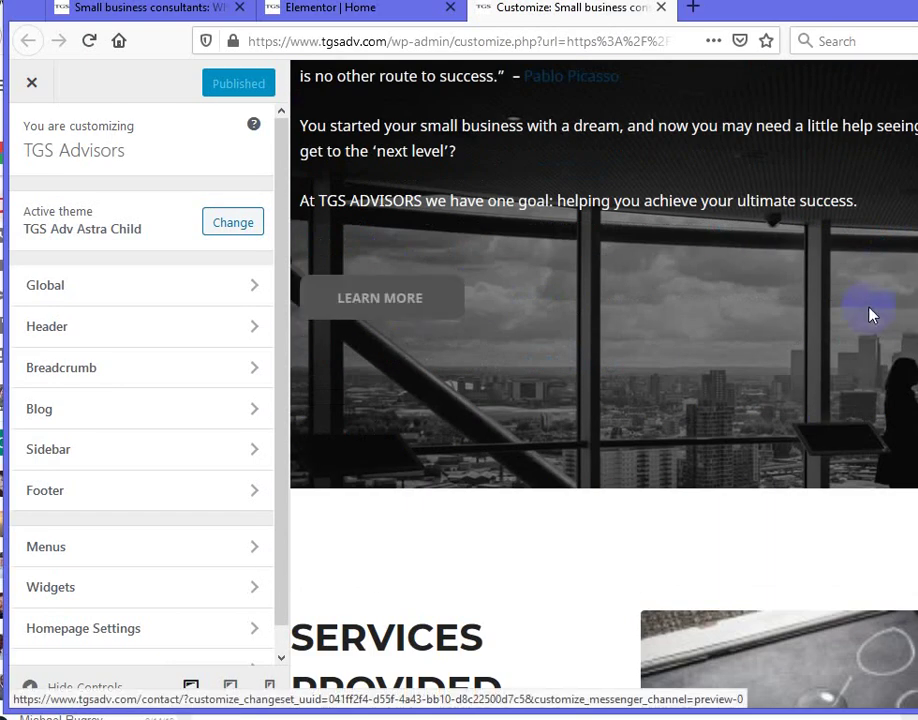
left_click(414, 311)
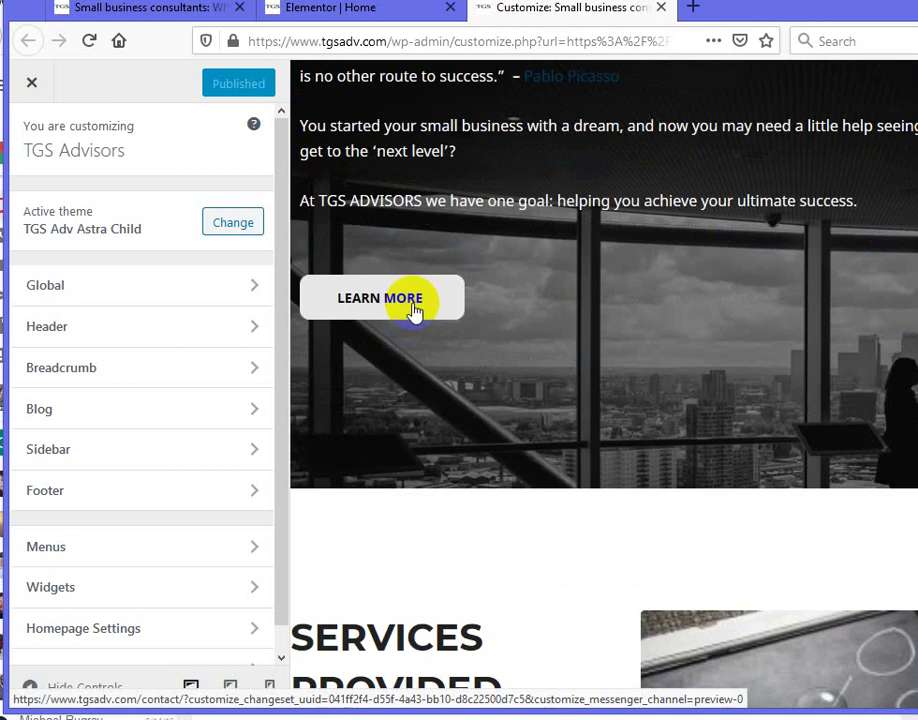
Open the Global > Buttons colour settings in the Astra Customizer
left_click(117, 293)
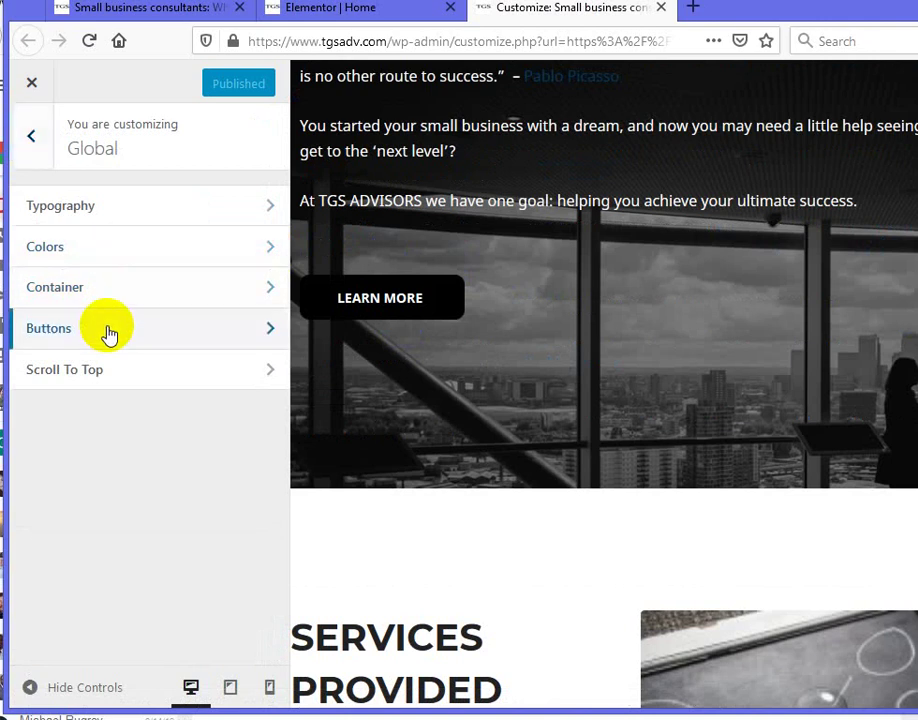
left_click(109, 333)
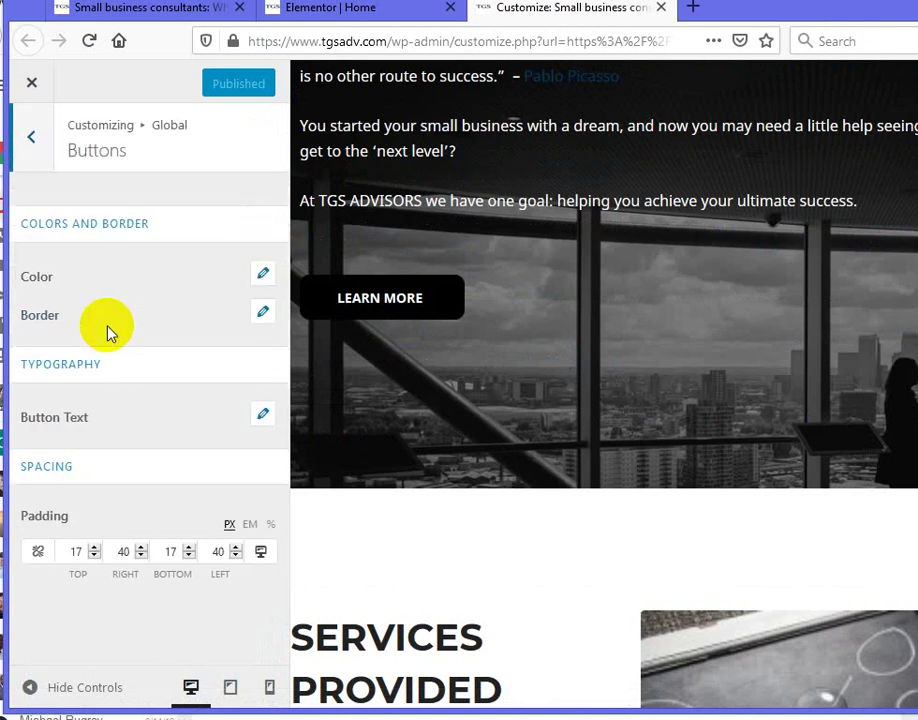
left_click(264, 276)
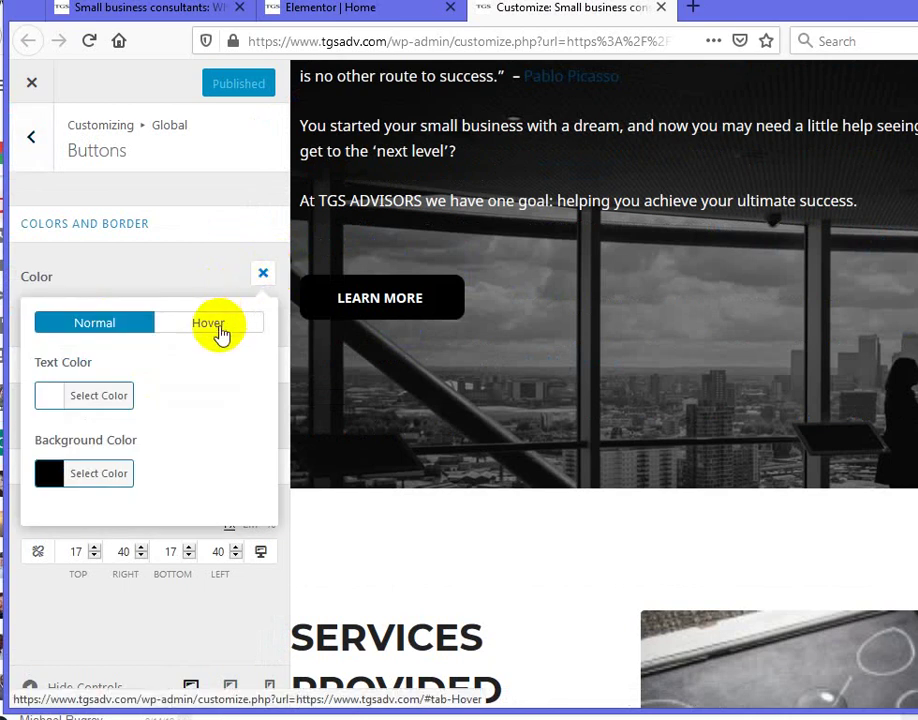
Set the Normal button background to dark blue #1b307c, check the Hover colours, then close
left_click(84, 476)
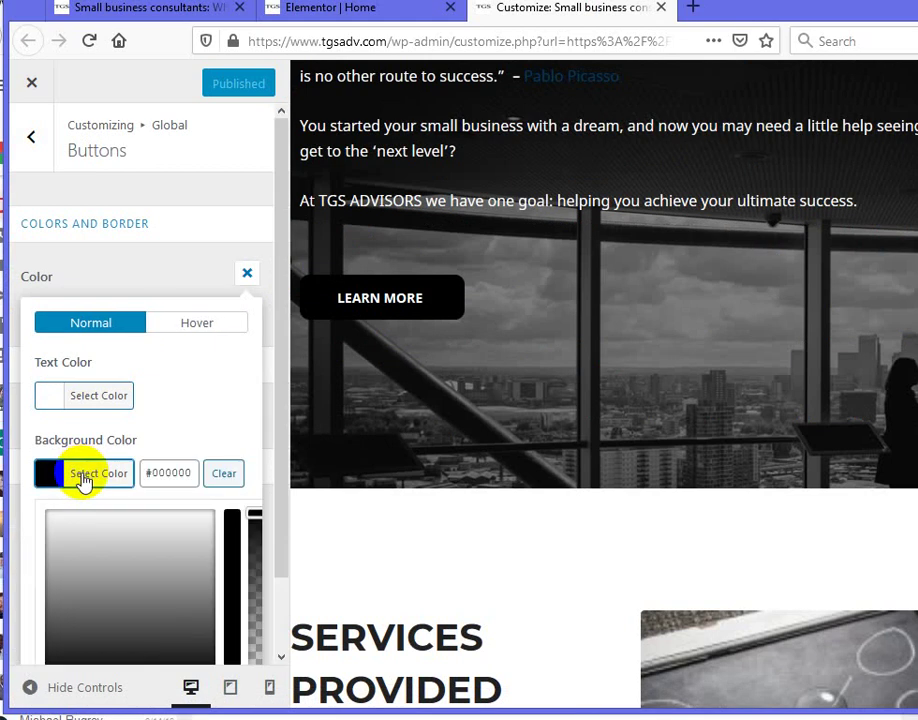
left_click(153, 597)
left_click(233, 566)
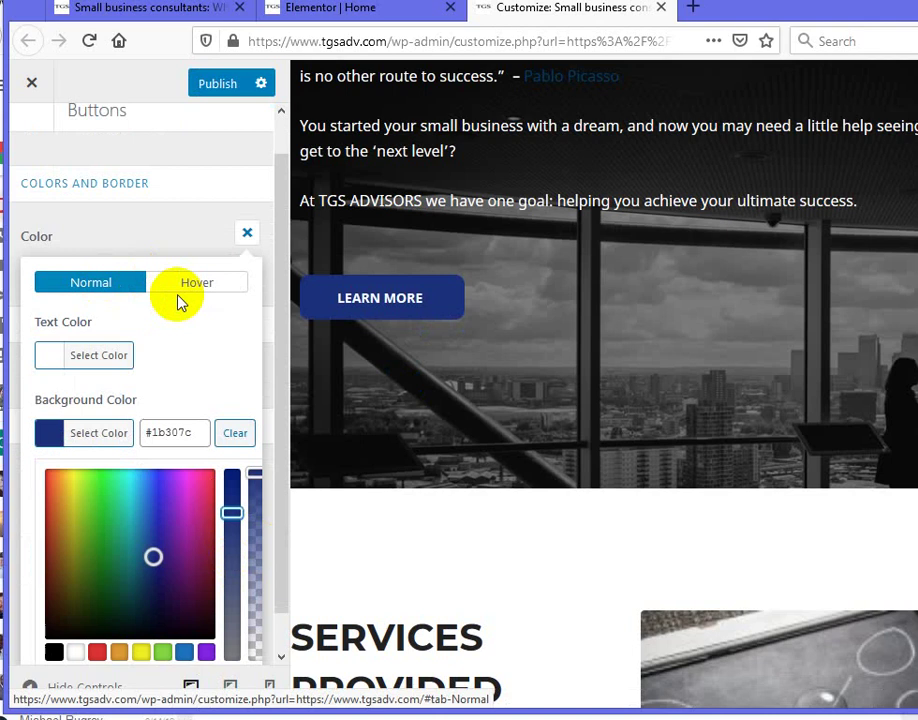
left_click(212, 282)
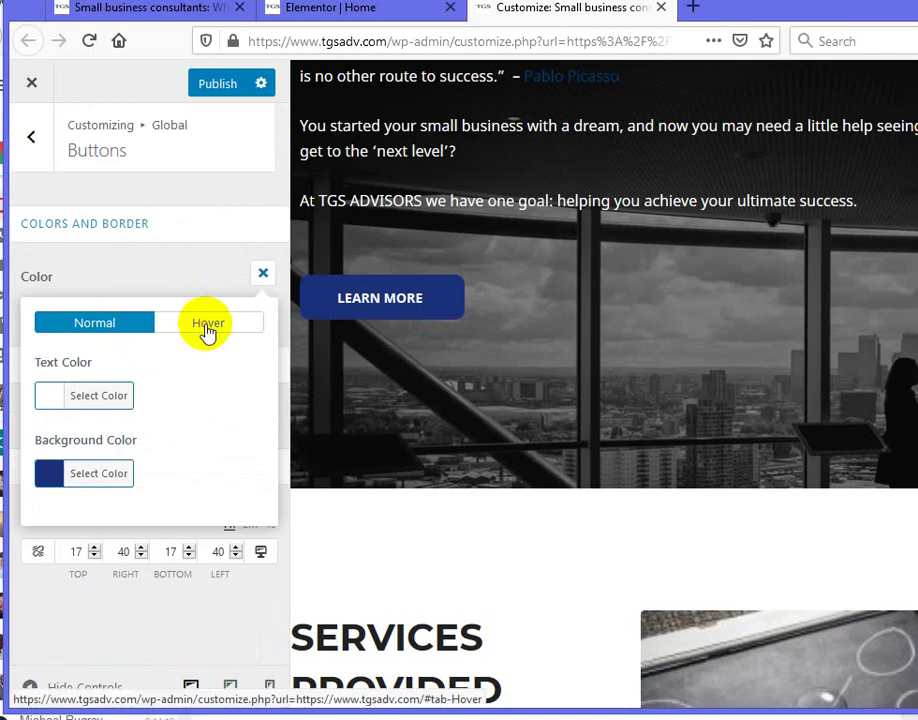
left_click(207, 328)
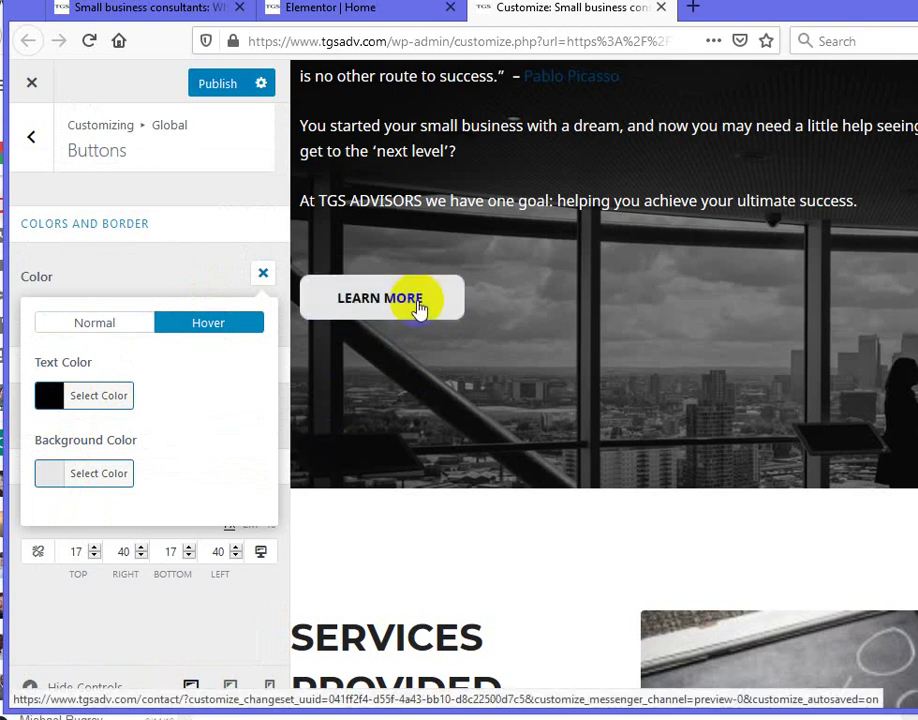
left_click(186, 267)
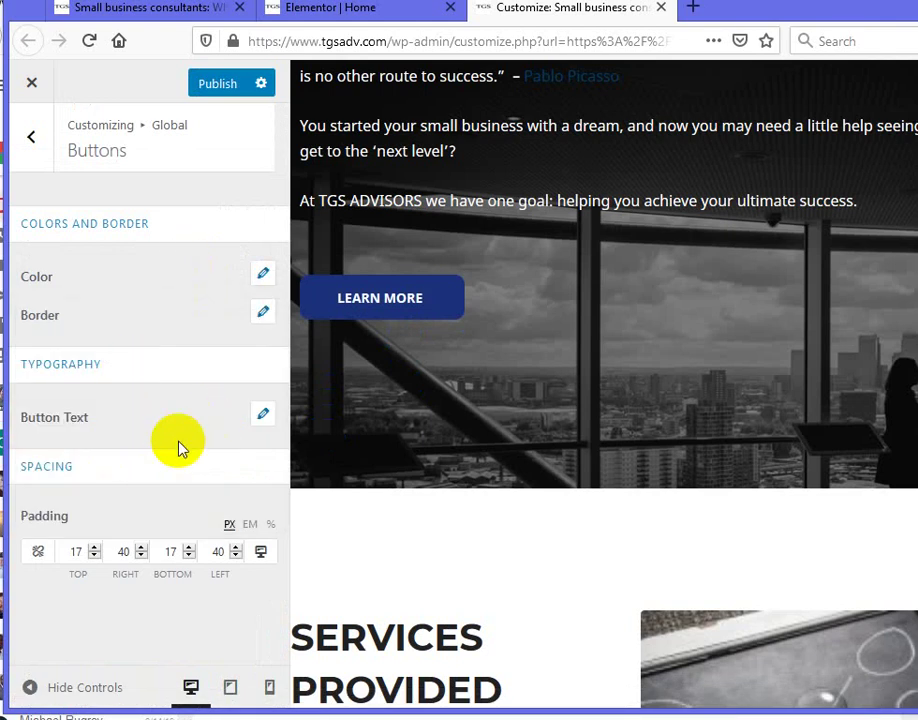
Review the global button Border settings, then close them
left_click(264, 315)
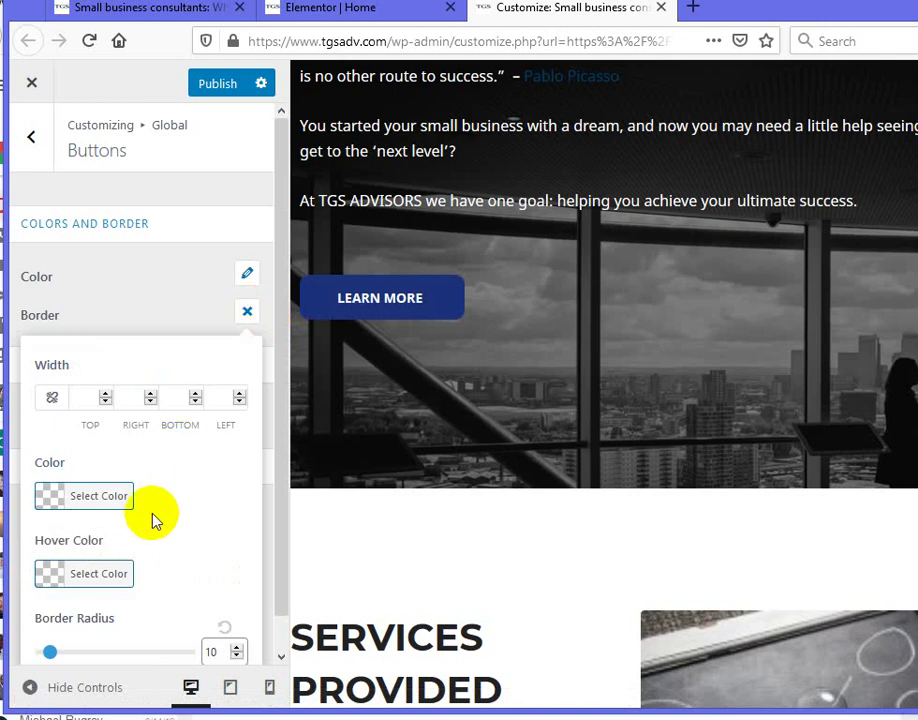
scroll(140, 520, "down", 1)
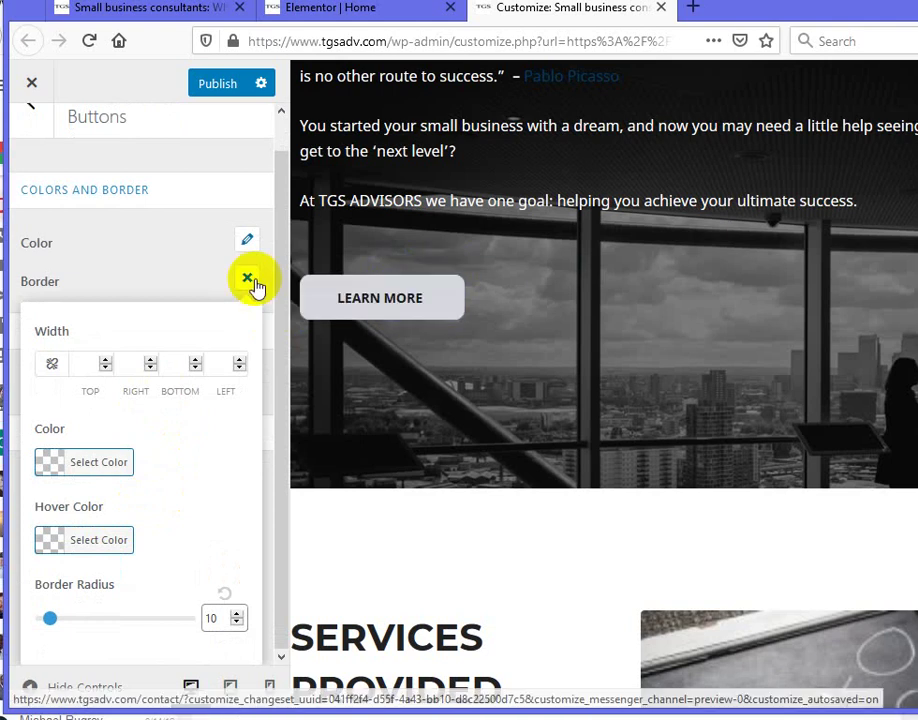
left_click(178, 254)
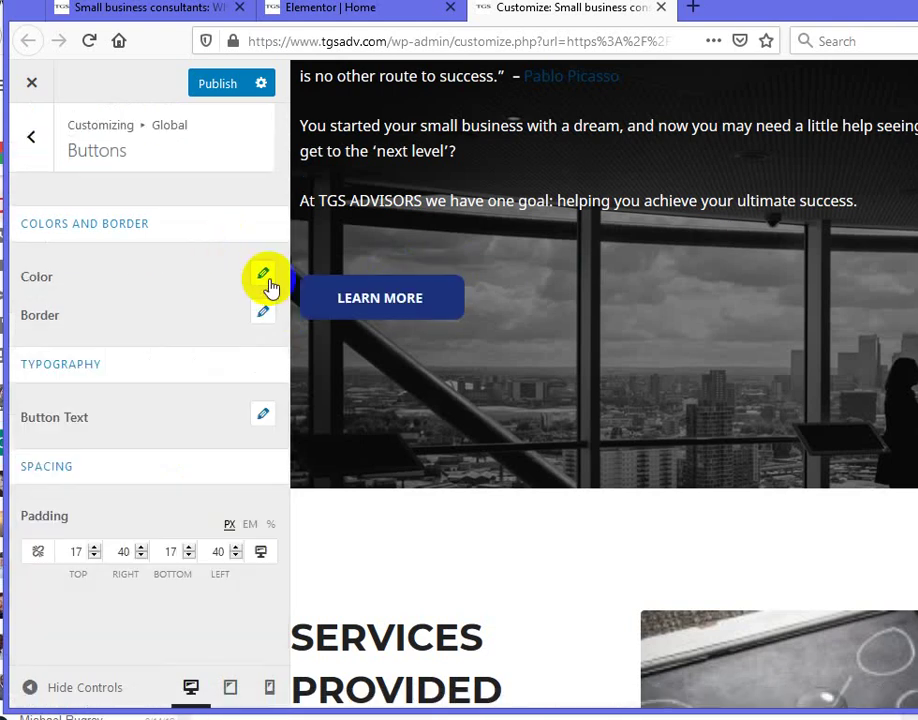
Set the Normal button background to near-black #020202 and view the Hover colours
left_click(263, 275)
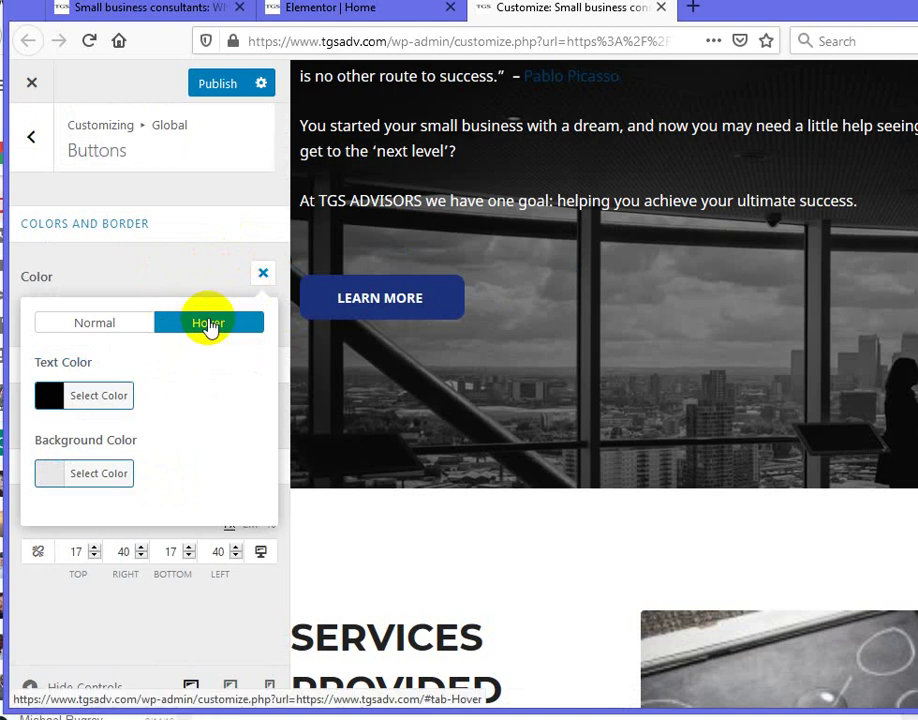
left_click(96, 323)
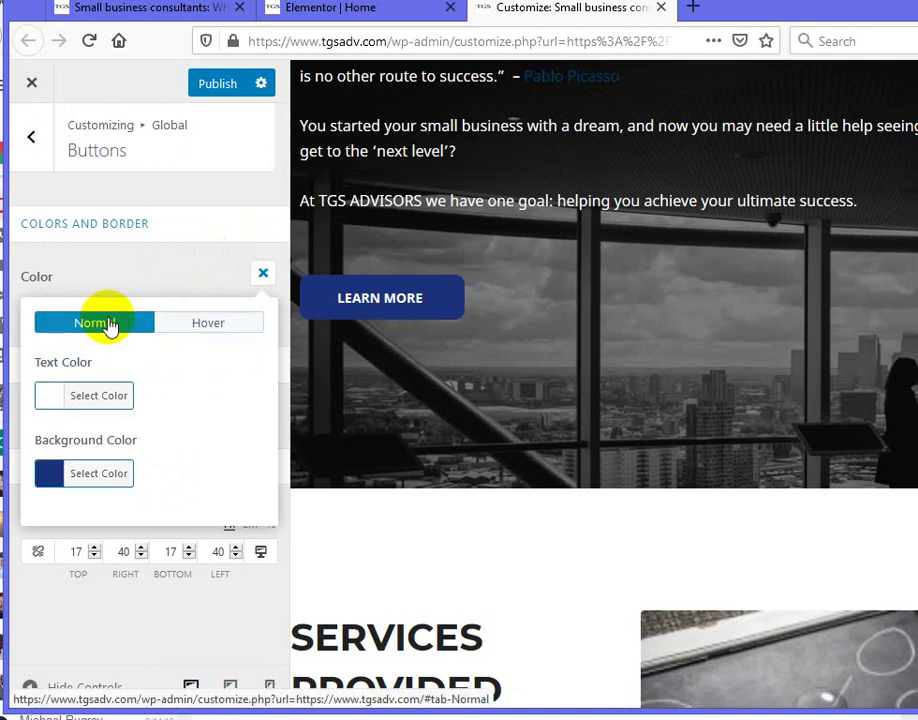
left_click(98, 474)
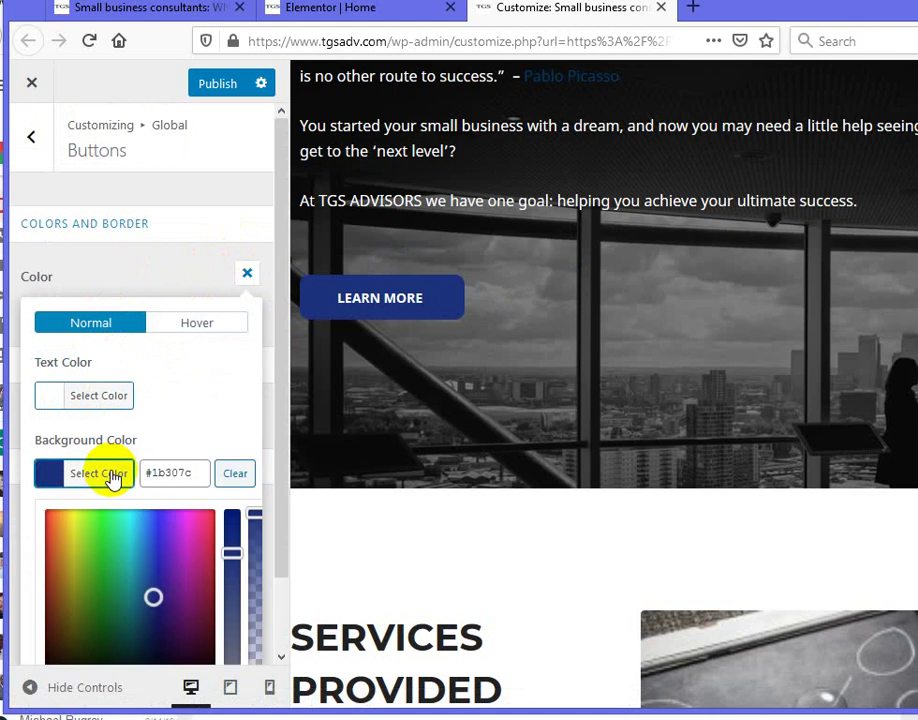
left_click_drag(154, 598, 98, 660)
left_click(65, 610)
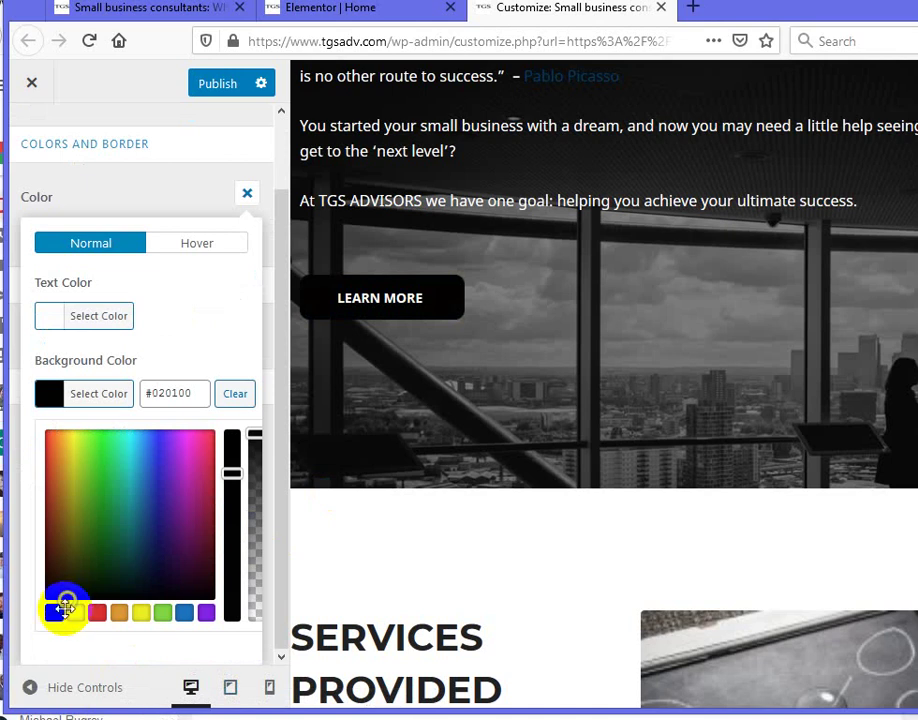
left_click(55, 616)
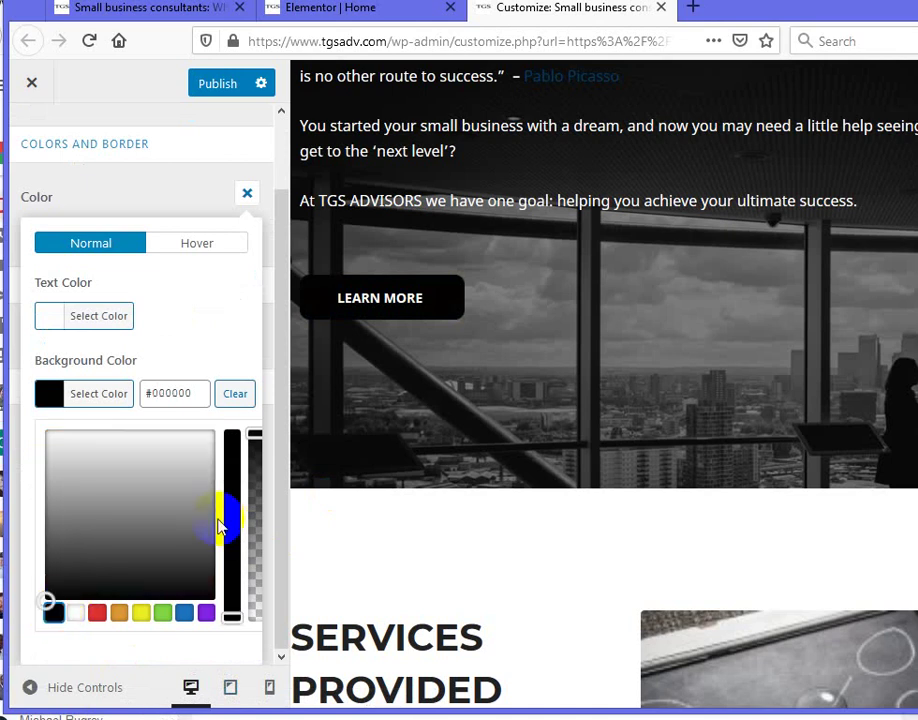
left_click(200, 485)
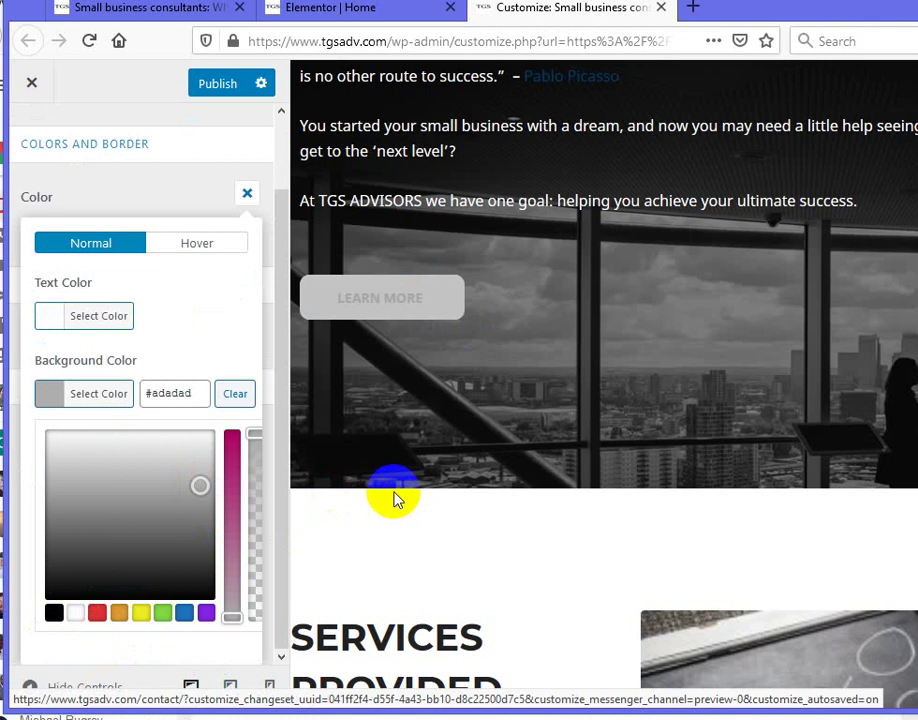
left_click_drag(200, 485, 45, 600)
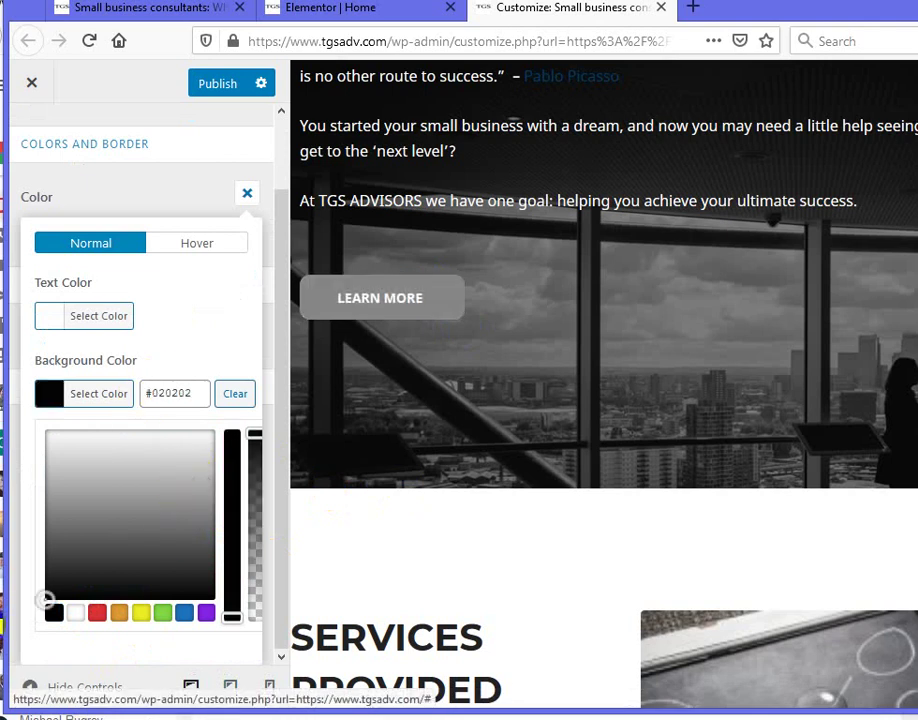
left_click(201, 246)
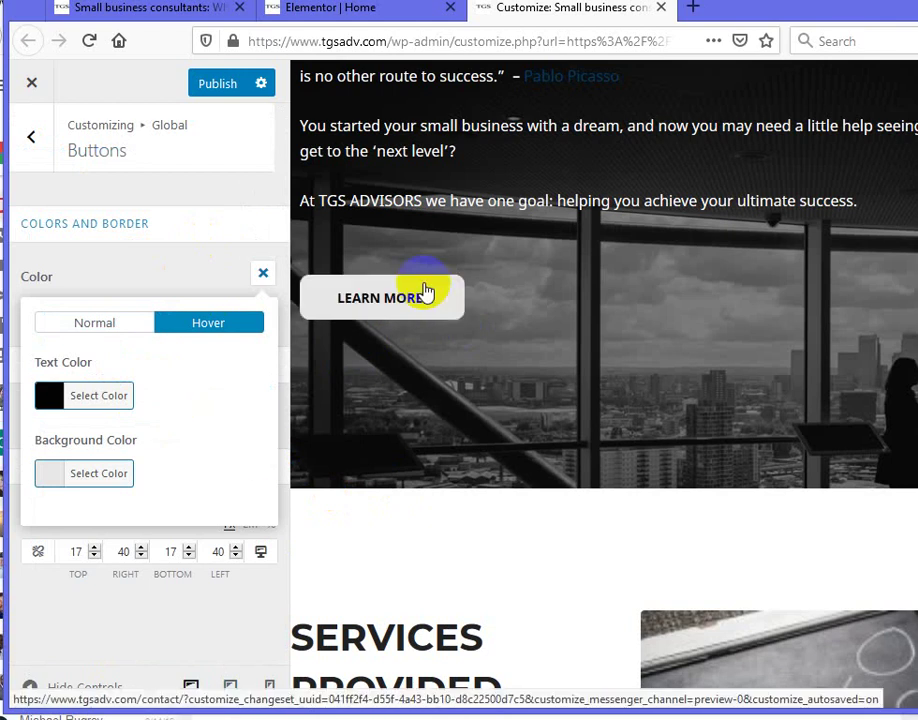
left_click(365, 15)
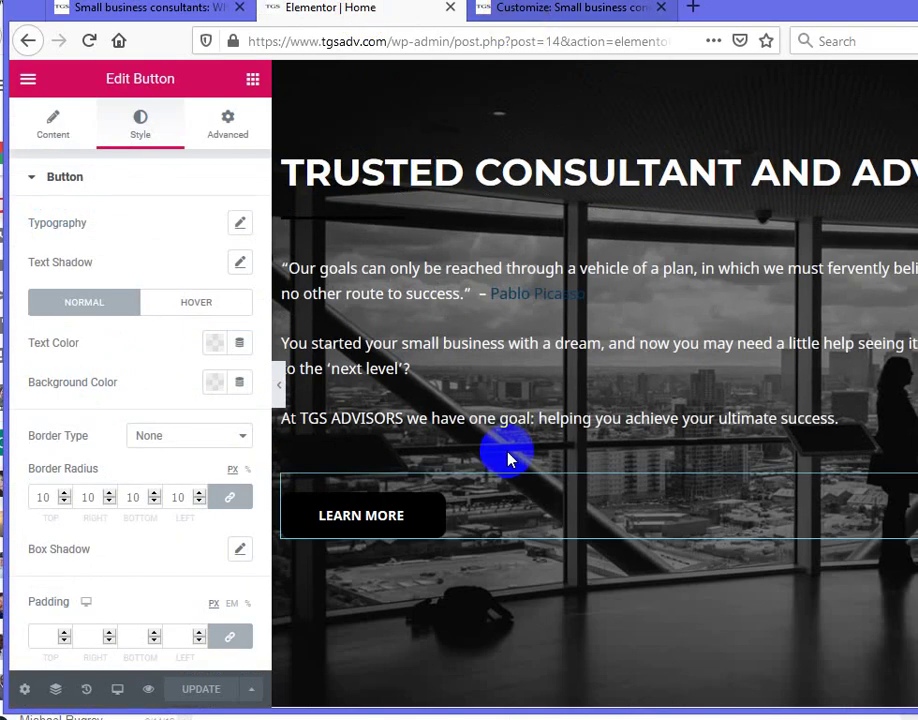
left_click(368, 530)
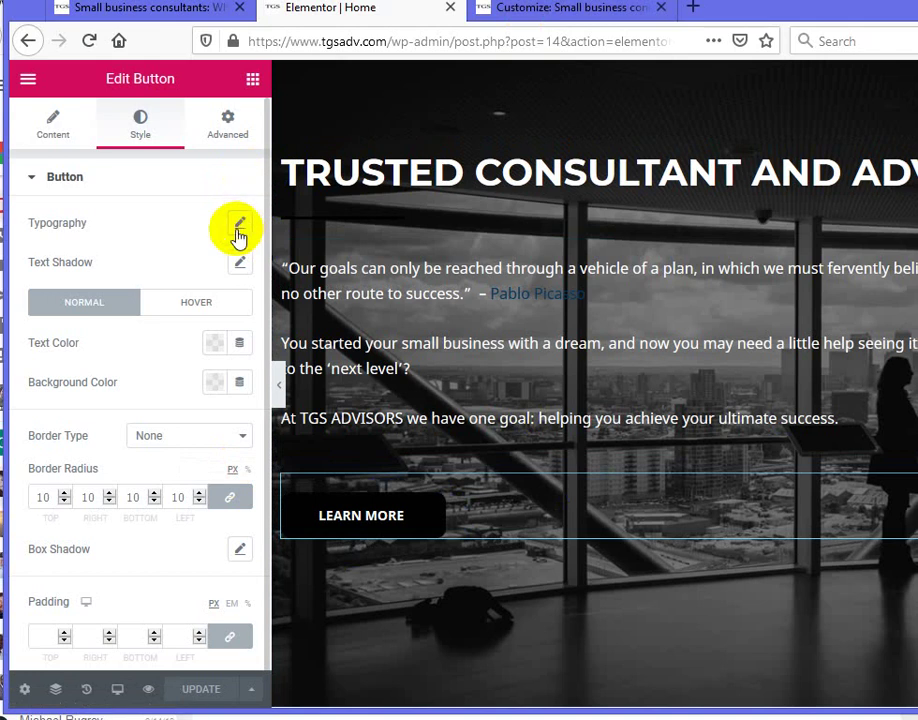
left_click(184, 303)
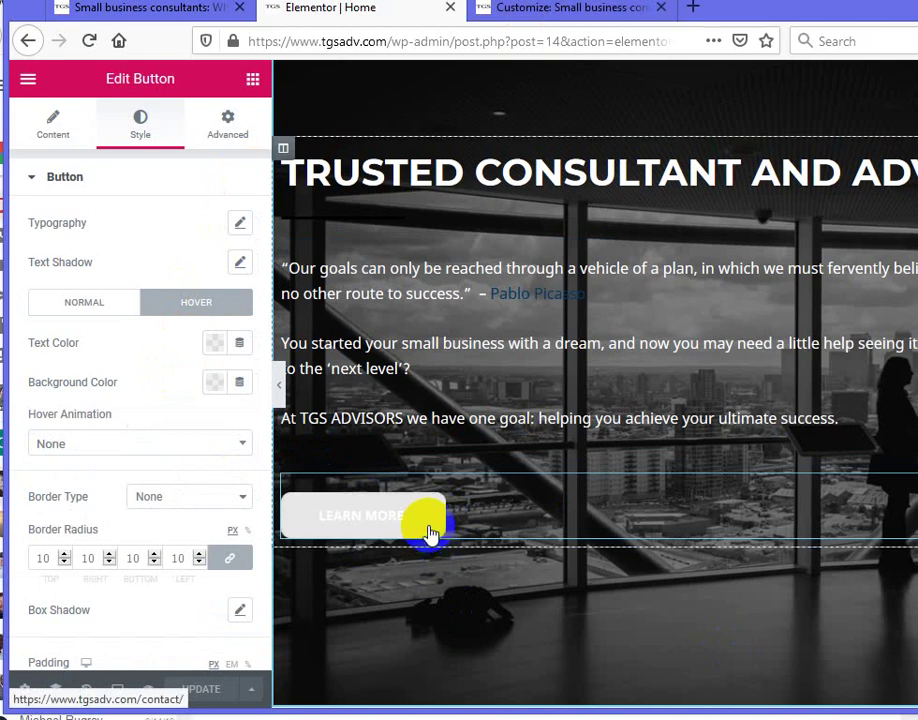
Close the button colour settings and test the LEARN MORE button's hover colours in the preview
left_click(563, 14)
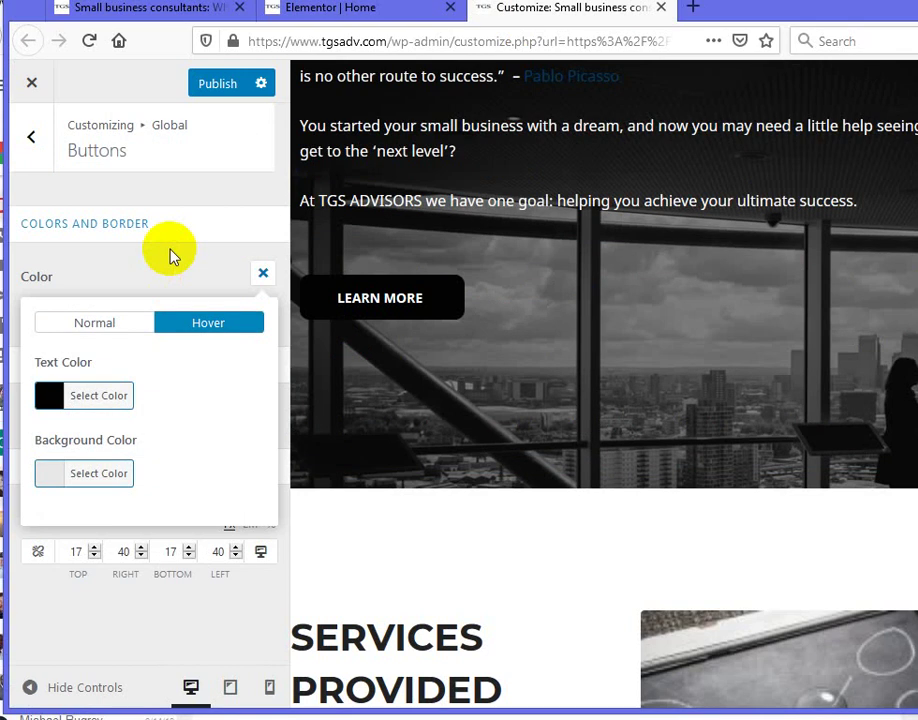
left_click(170, 258)
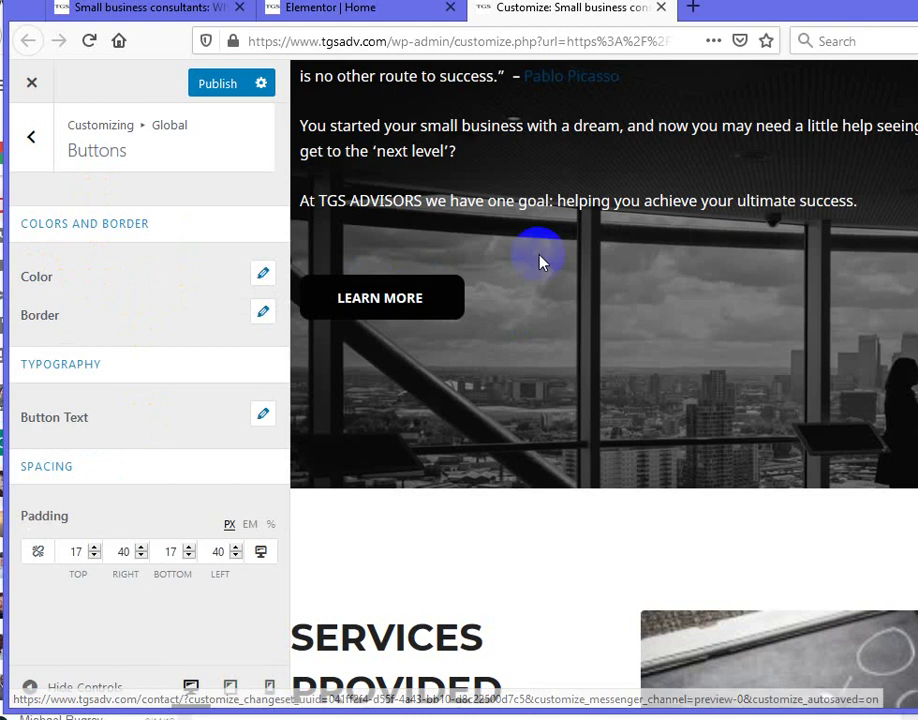
left_click(370, 12)
left_click(412, 490)
left_click(537, 12)
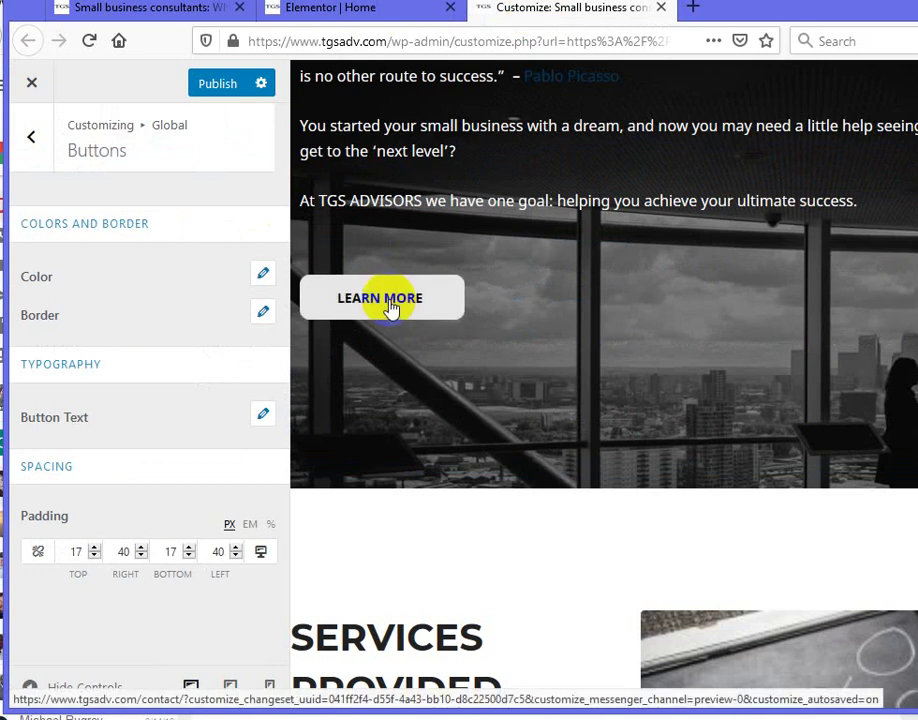
left_click(441, 298)
left_click(443, 301)
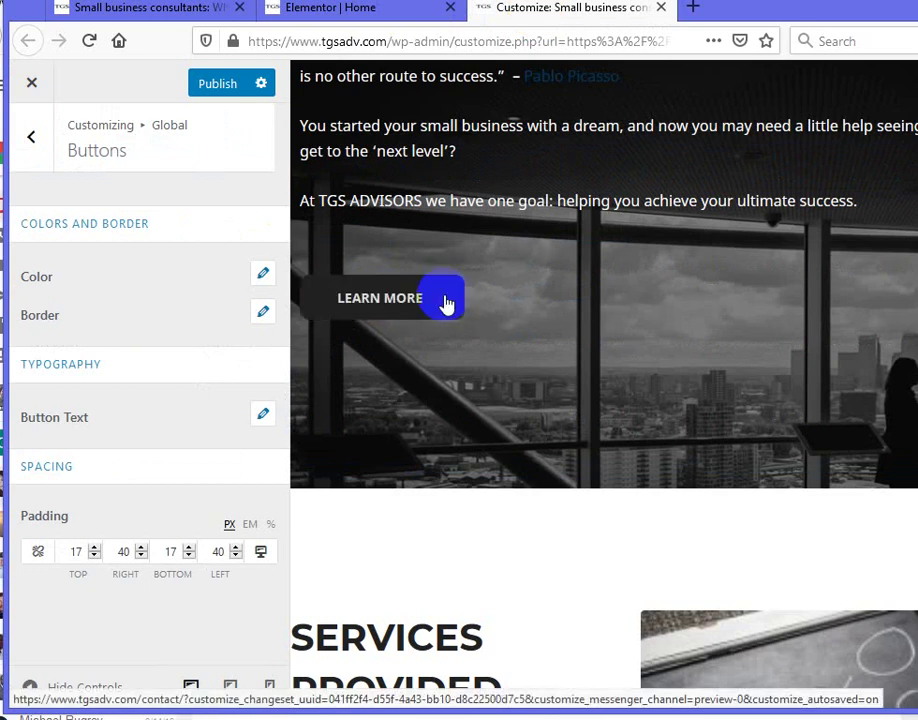
Navigate back to the Global settings list, passing through Typography
left_click(33, 140)
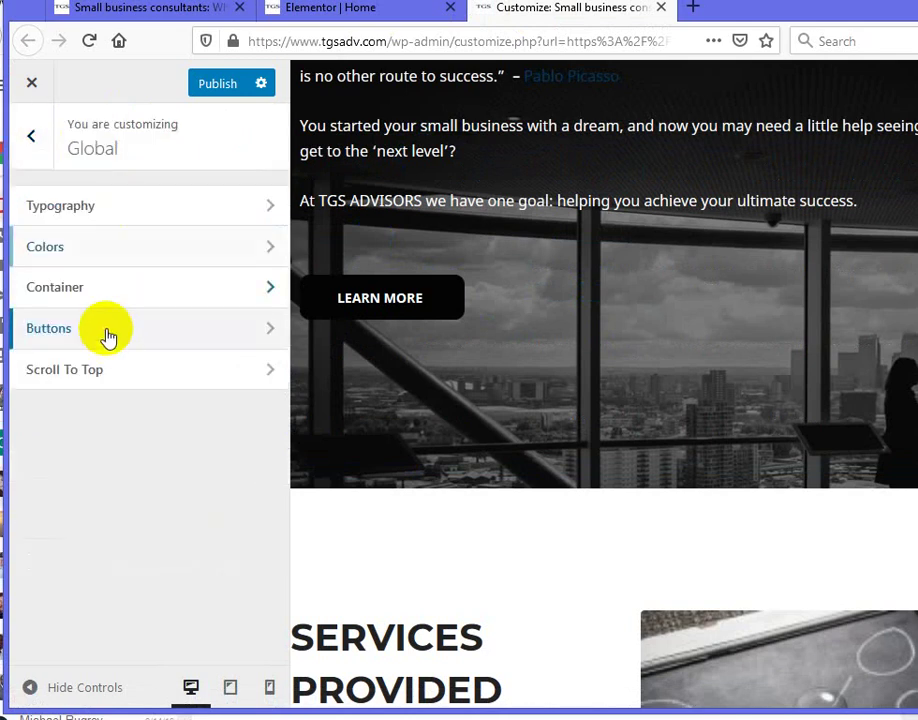
left_click(245, 215)
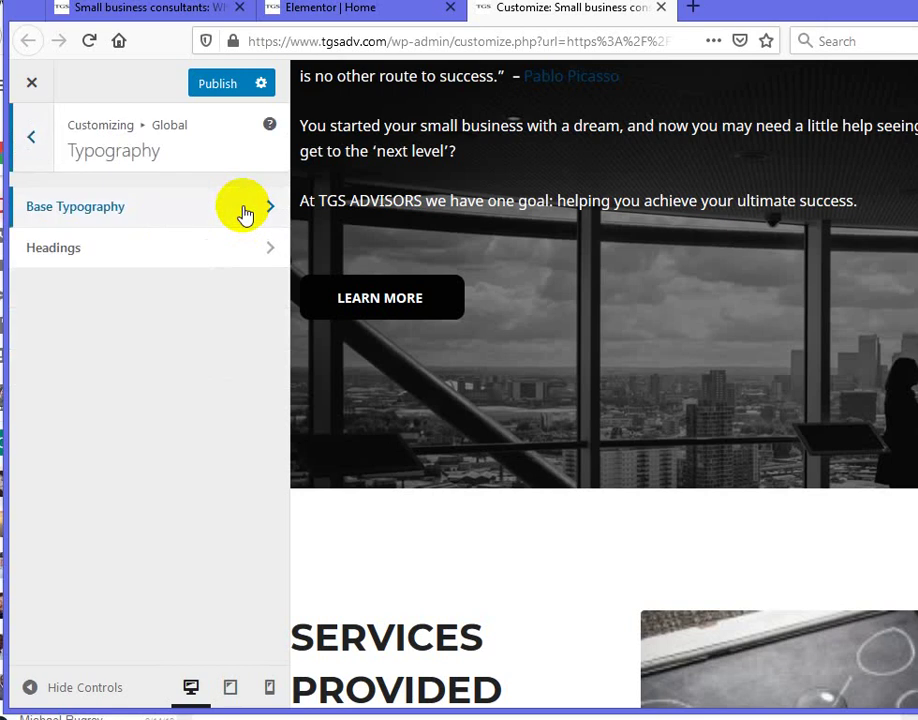
left_click(35, 133)
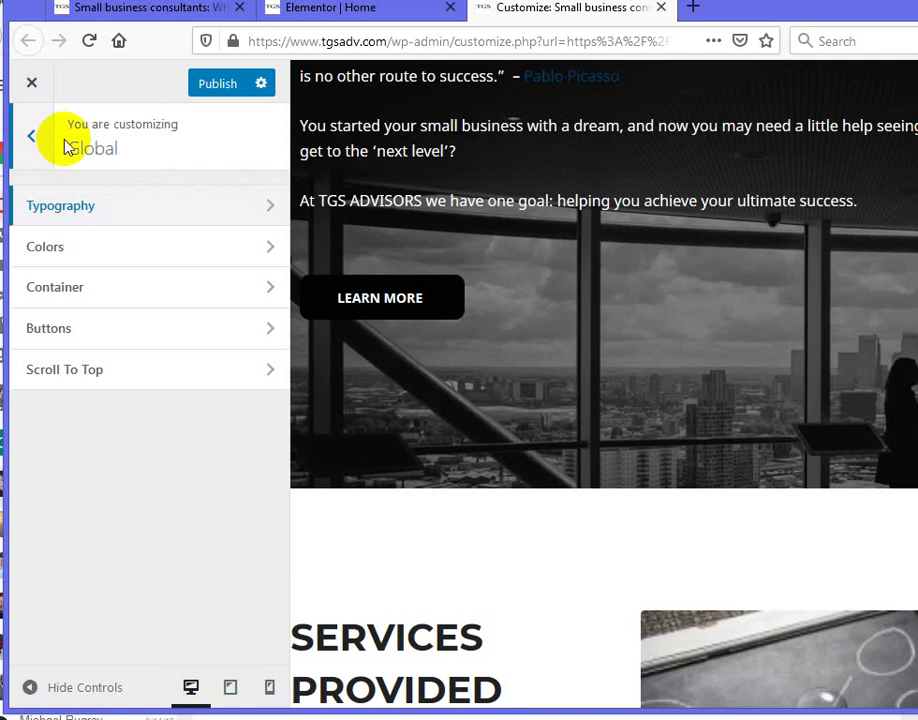
left_click(90, 211)
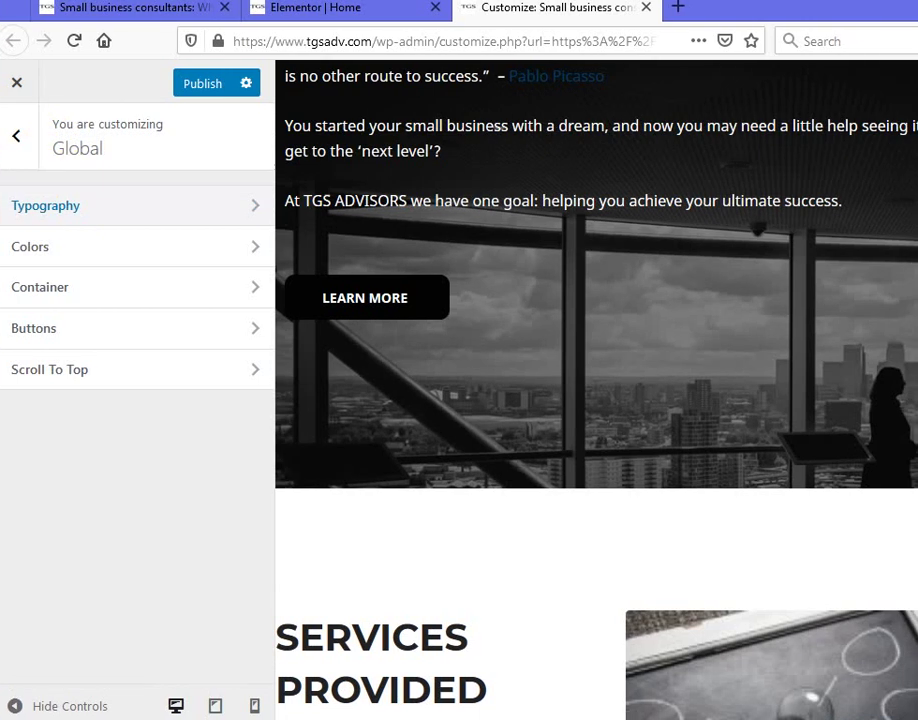
Publish the Customizer changes and inspect the Learn More button's hover look in Elementor
left_click(200, 86)
left_click(338, 18)
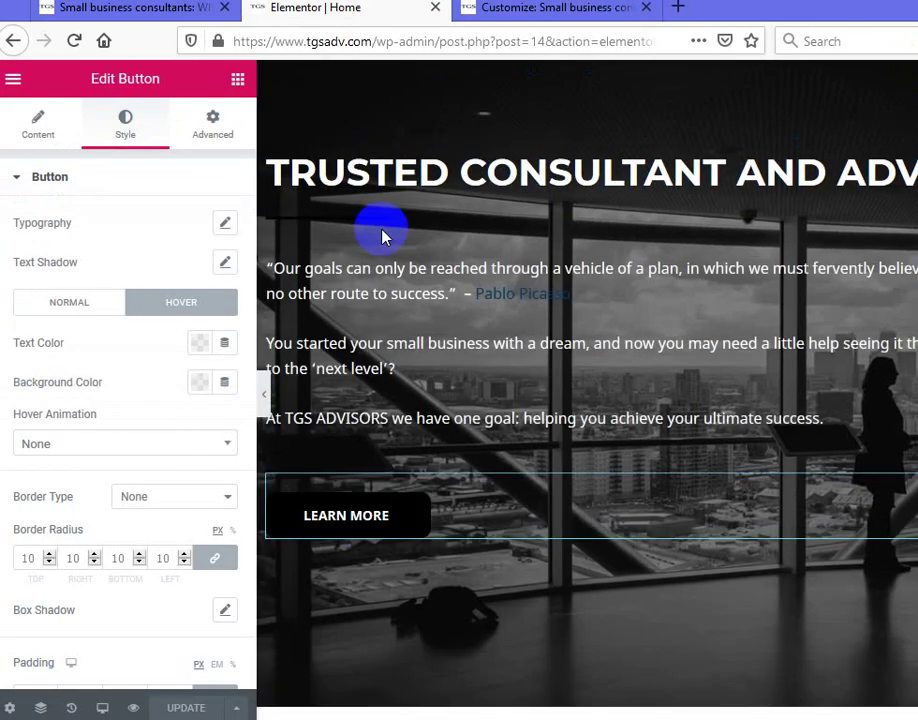
left_click(375, 529)
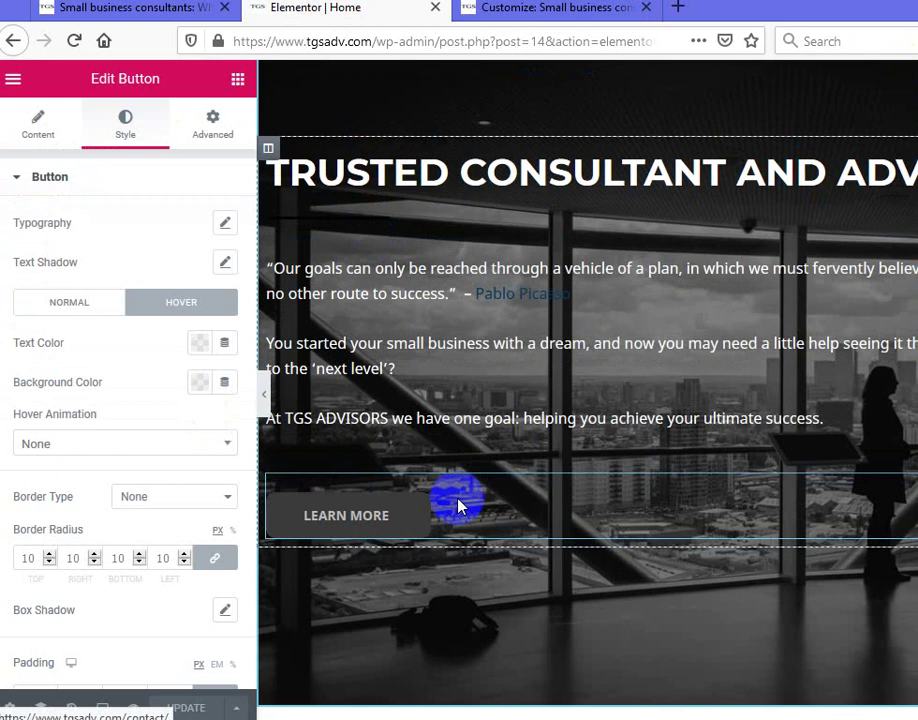
left_click(190, 330)
Give the button's Normal state white #FFFFFF text and a black #000000 background
left_click(68, 303)
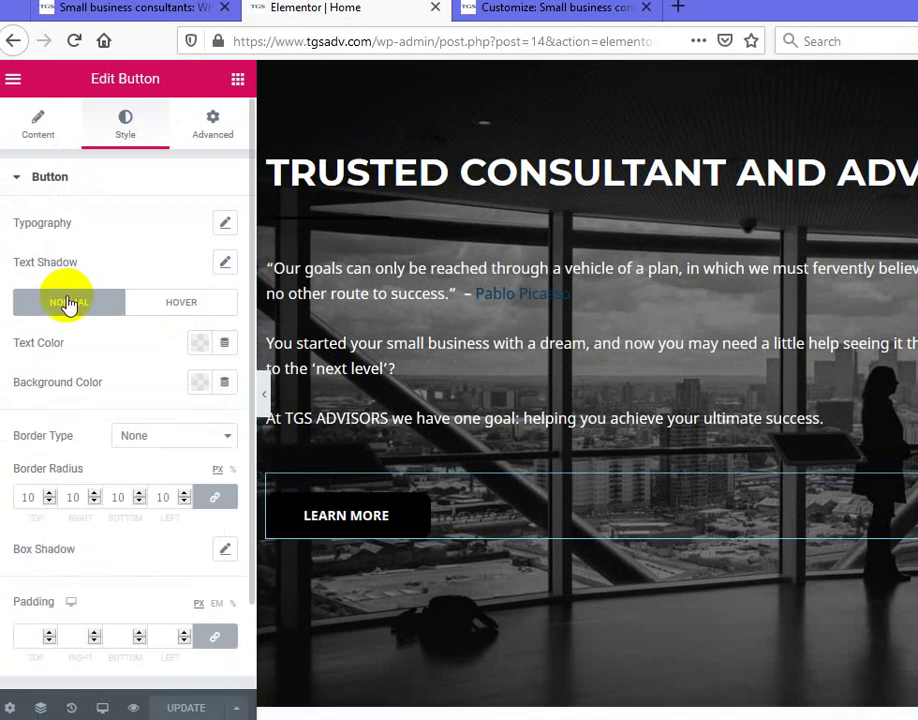
left_click(201, 346)
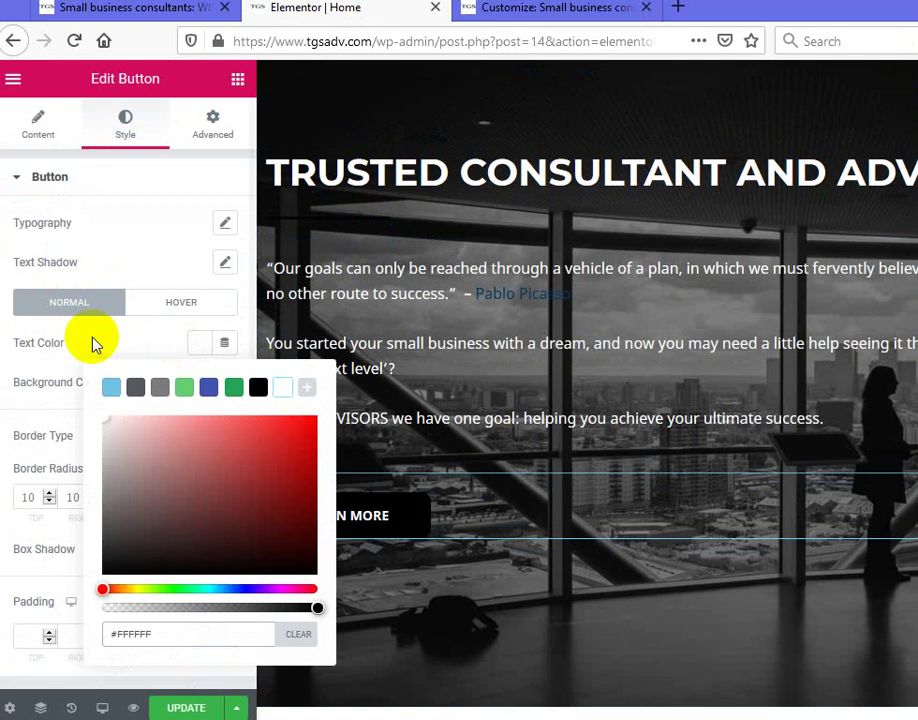
left_click(92, 338)
left_click(200, 384)
left_click(258, 428)
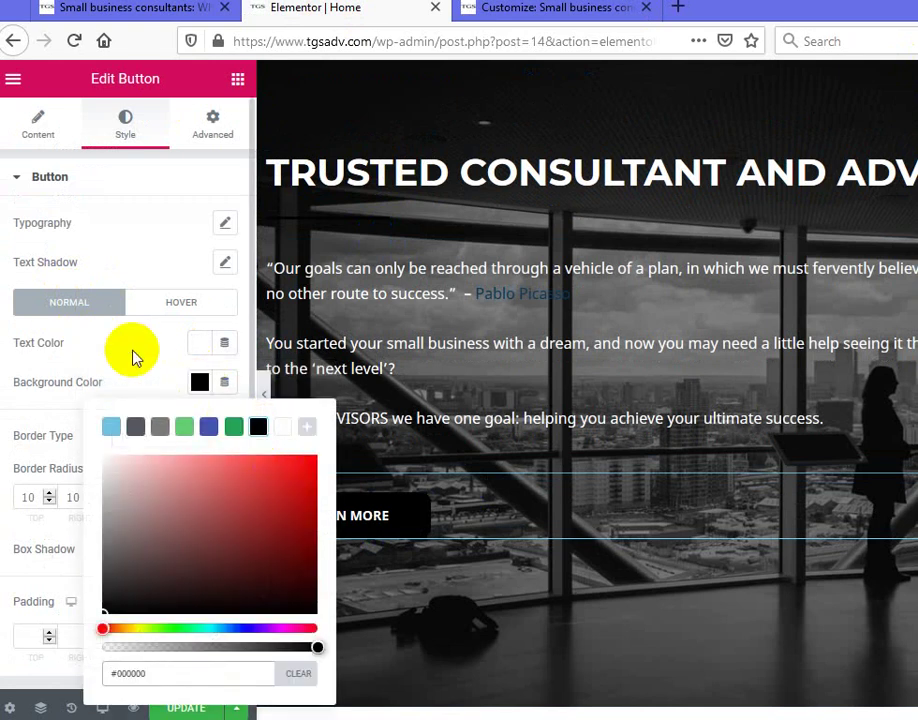
left_click(415, 535)
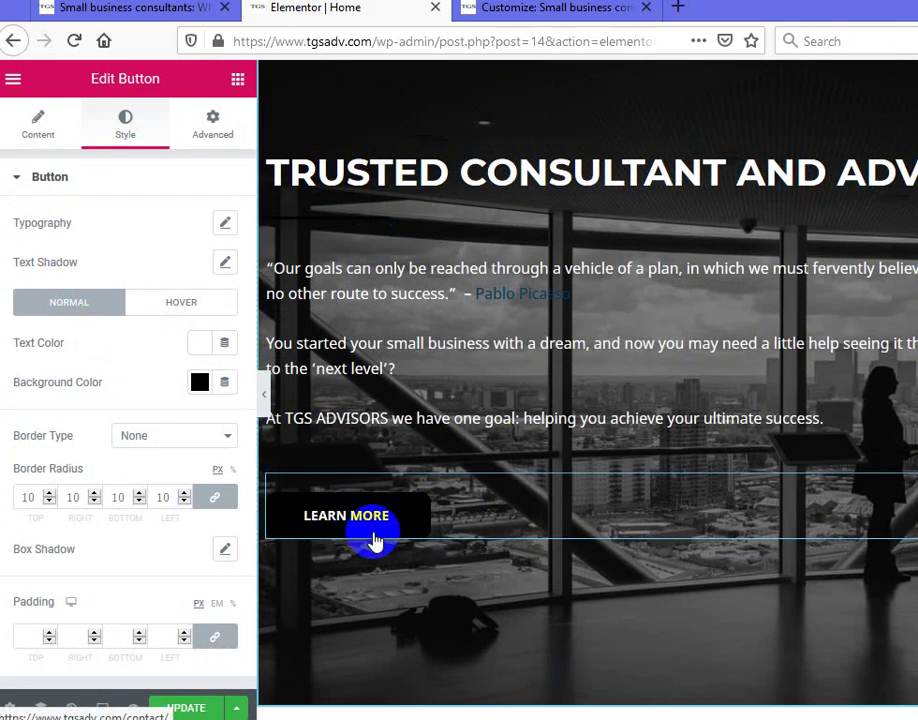
left_click(178, 310)
left_click(44, 306)
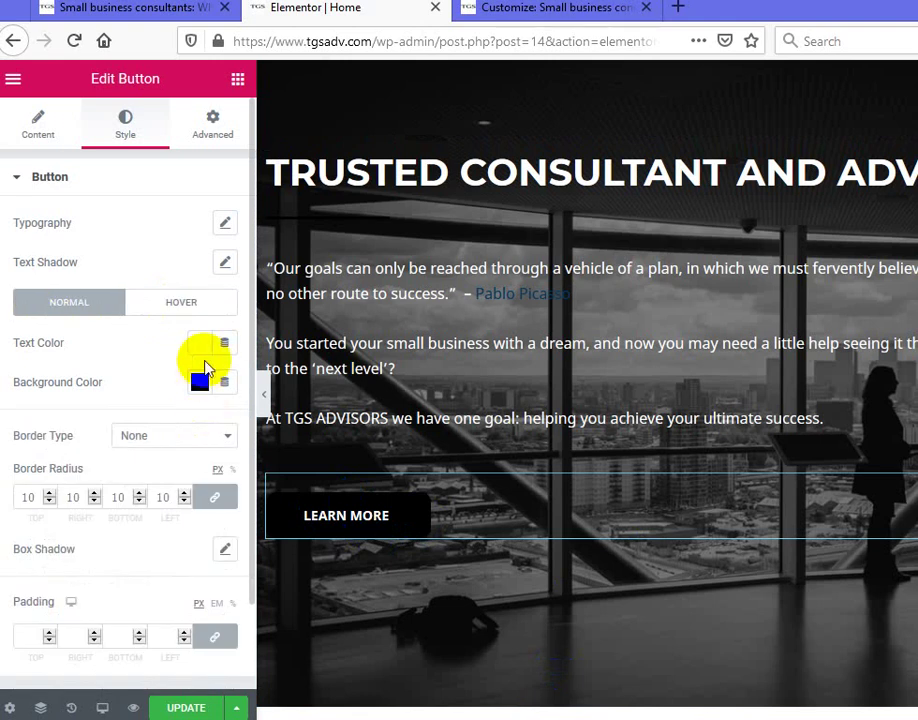
left_click(441, 519)
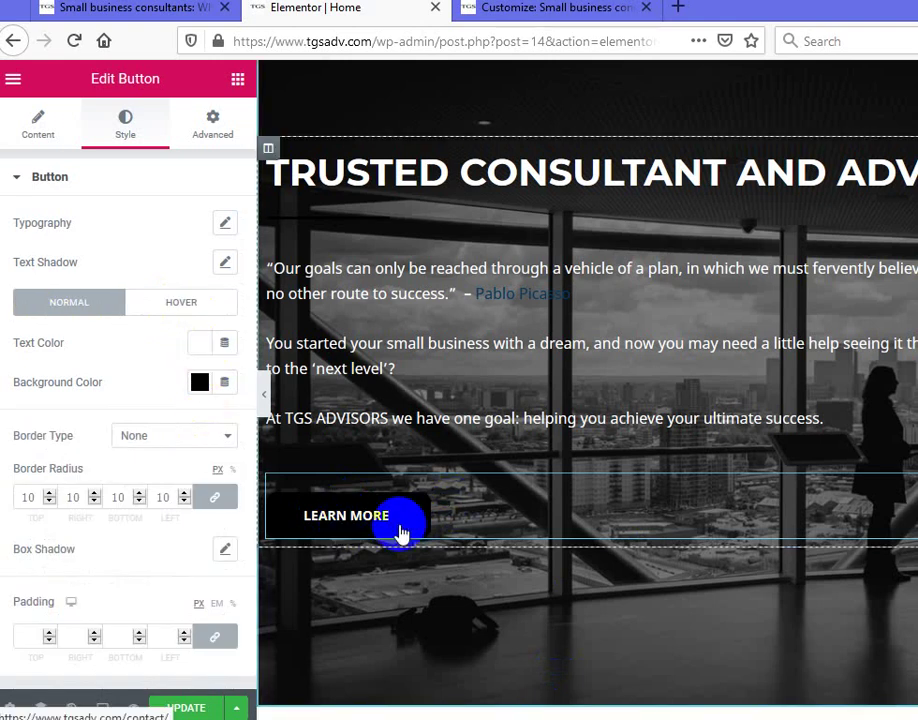
left_click(529, 12)
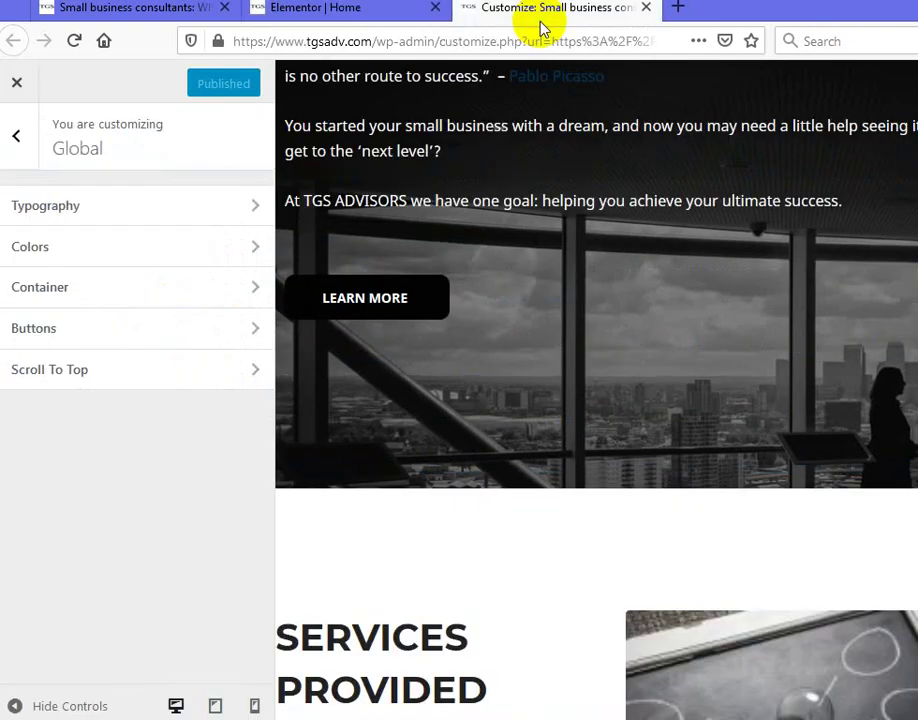
left_click(342, 12)
In the Hover state, set the Learn More text to black #000000 and background to white #FFFFFF
left_click(178, 306)
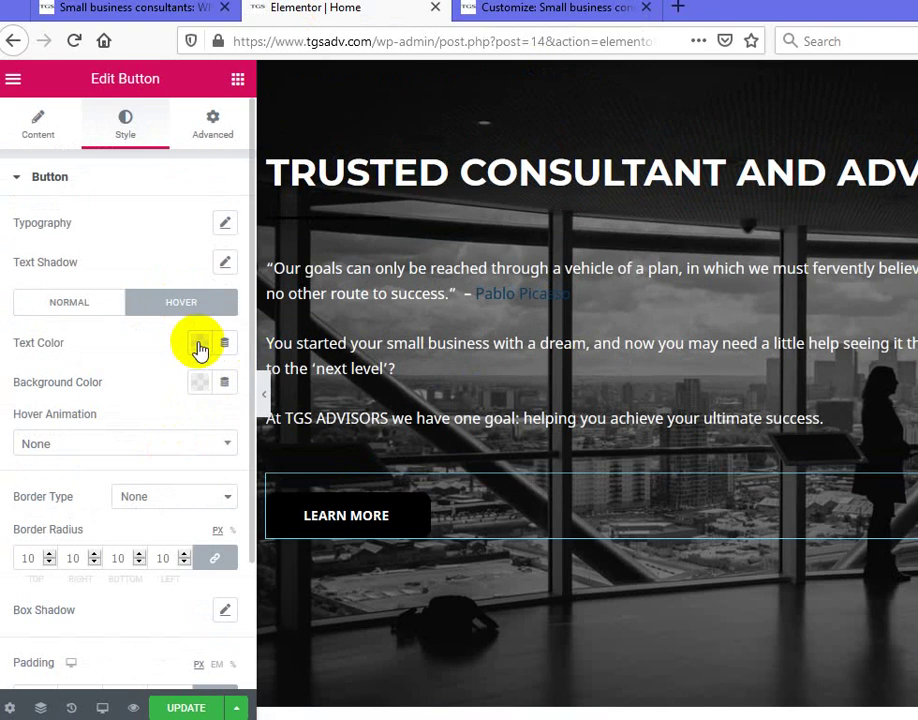
left_click(199, 346)
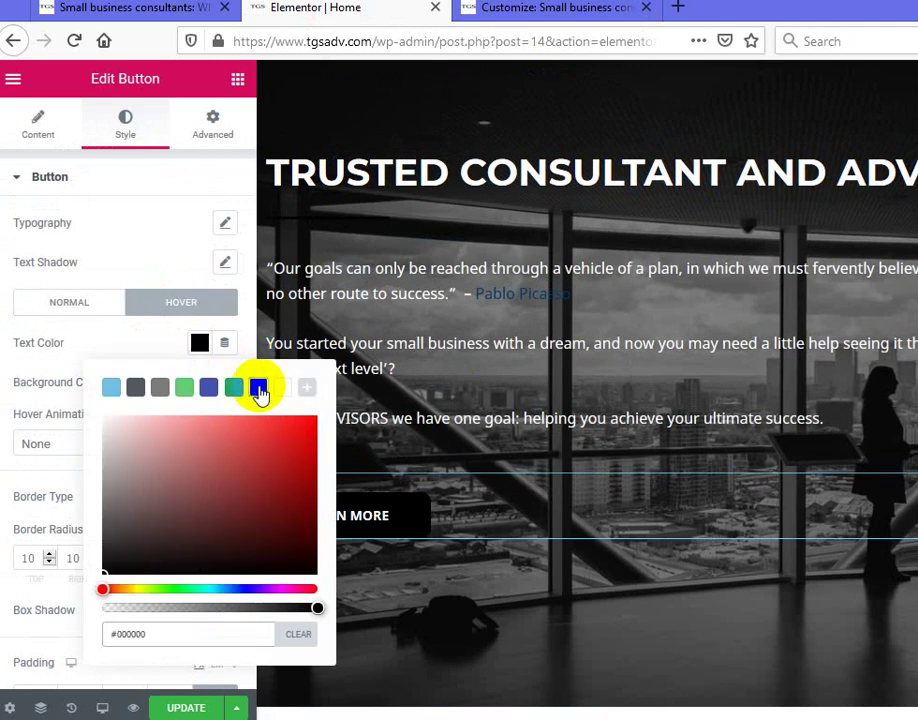
left_click(381, 523)
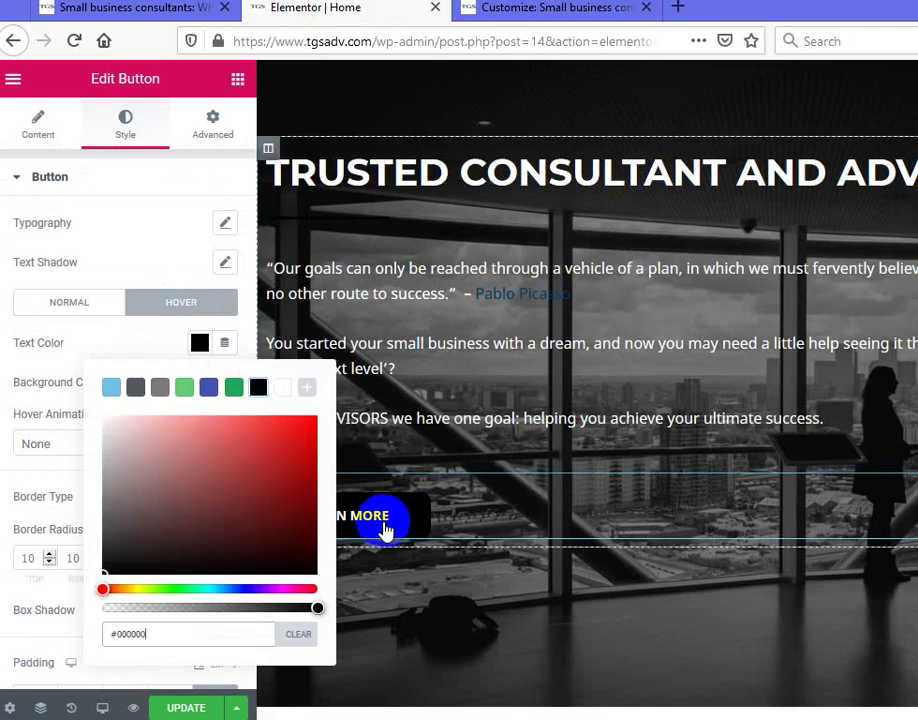
left_click(135, 342)
left_click(200, 390)
left_click(283, 430)
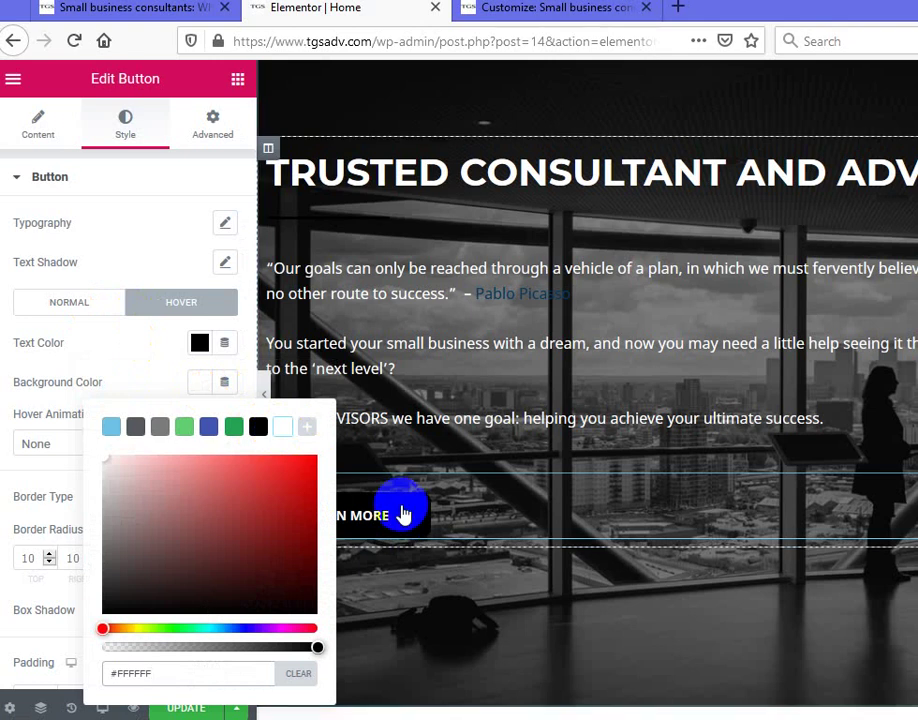
left_click(280, 433)
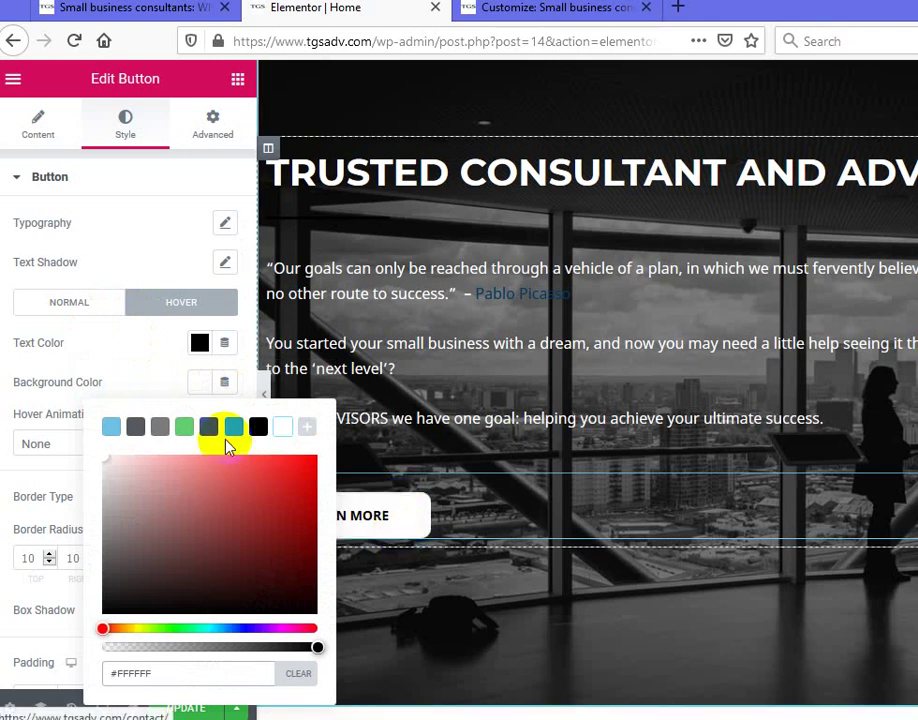
left_click(208, 427)
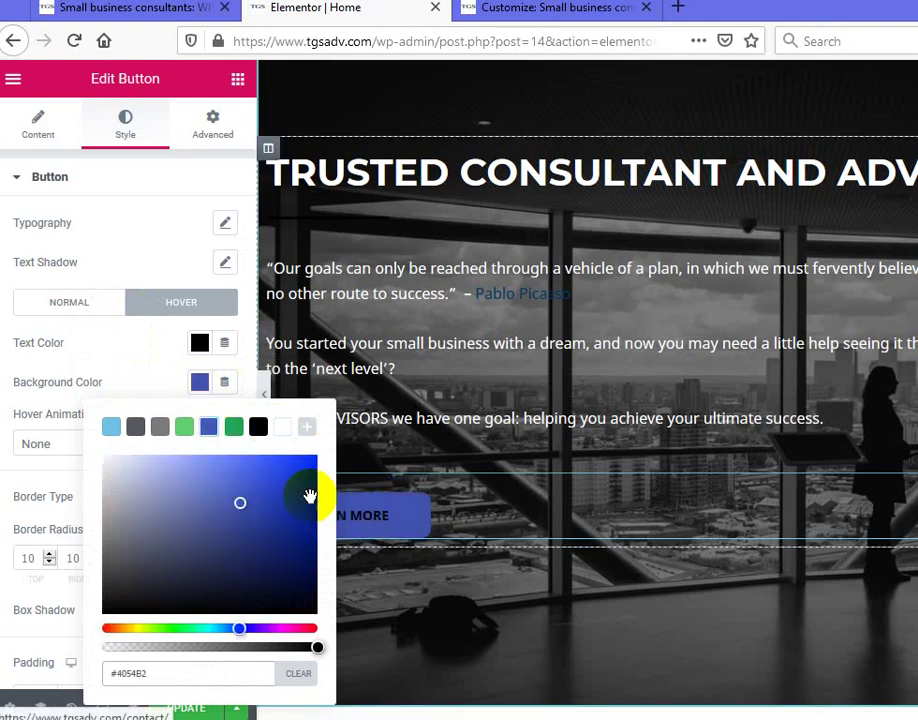
left_click(285, 430)
left_click(140, 358)
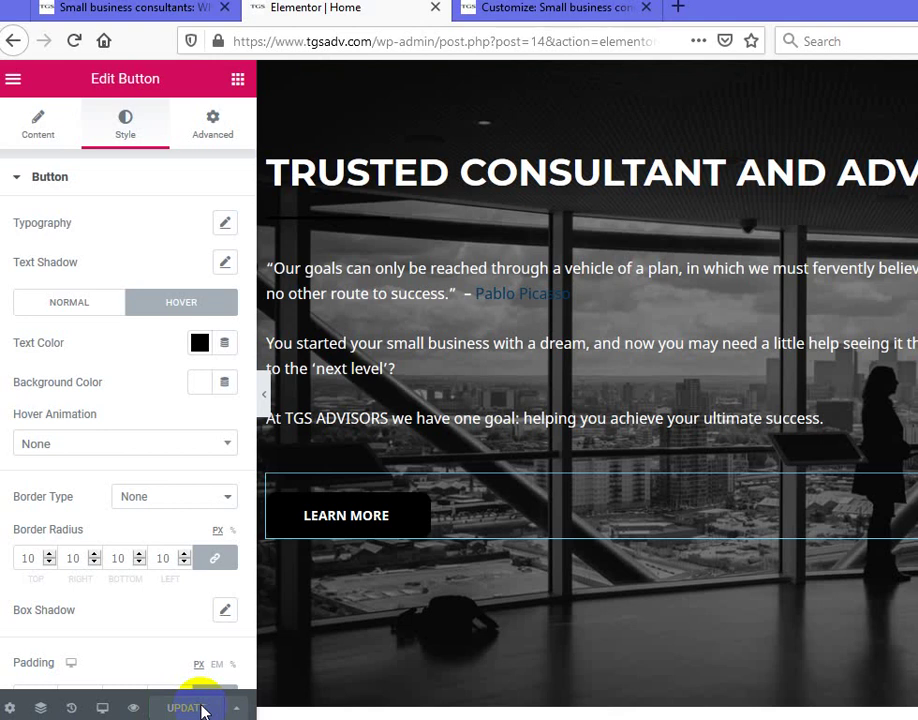
Show the button's Content settings and close the Customizer browser tab
left_click(48, 118)
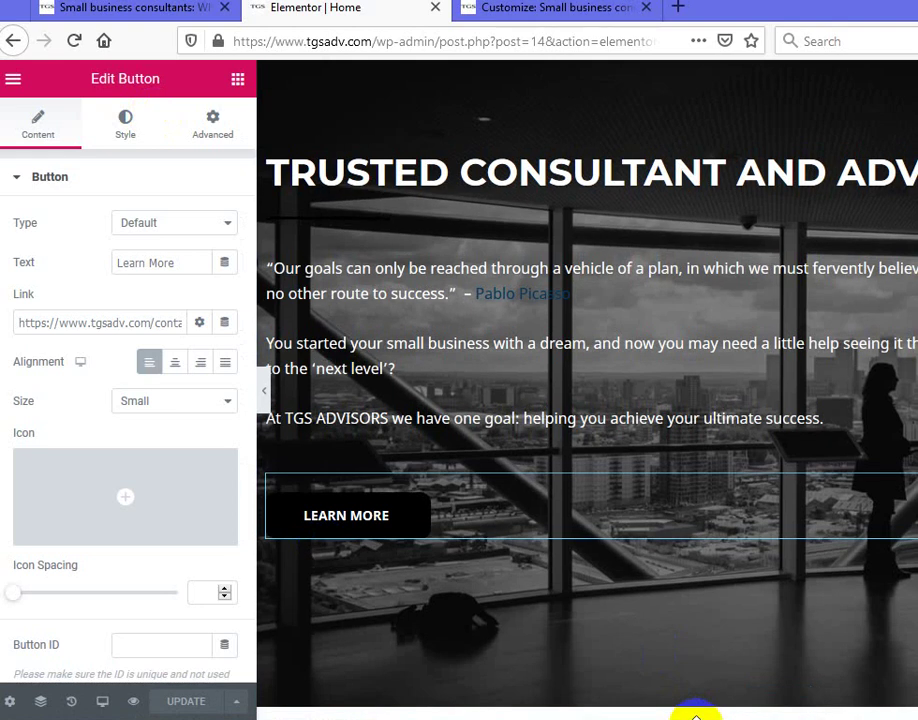
left_click(549, 14)
left_click(378, 10)
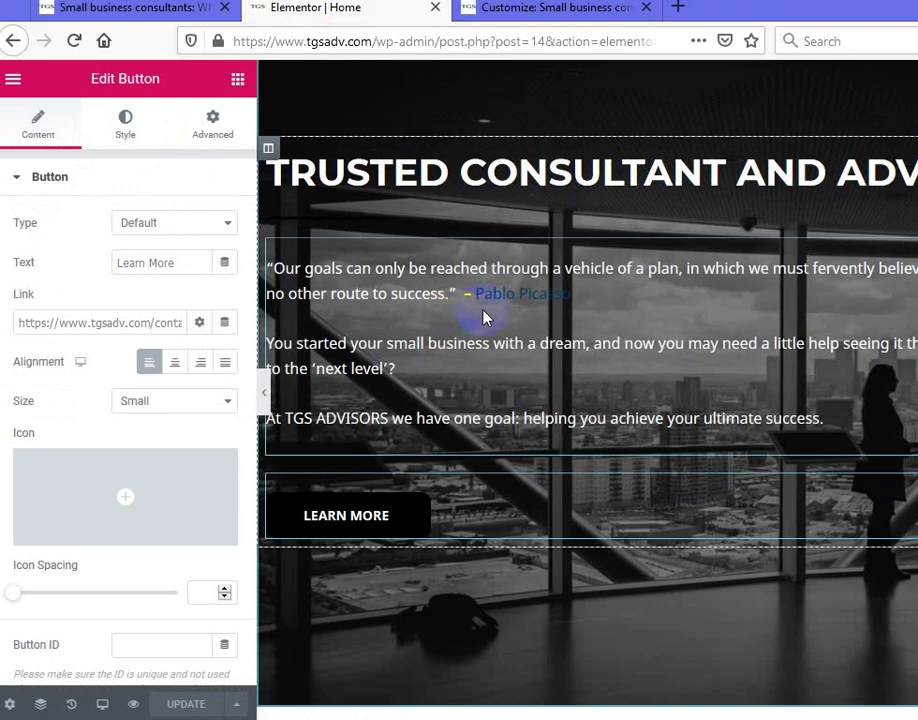
scroll(483, 308, "up", 5)
scroll(475, 332, "down", 2)
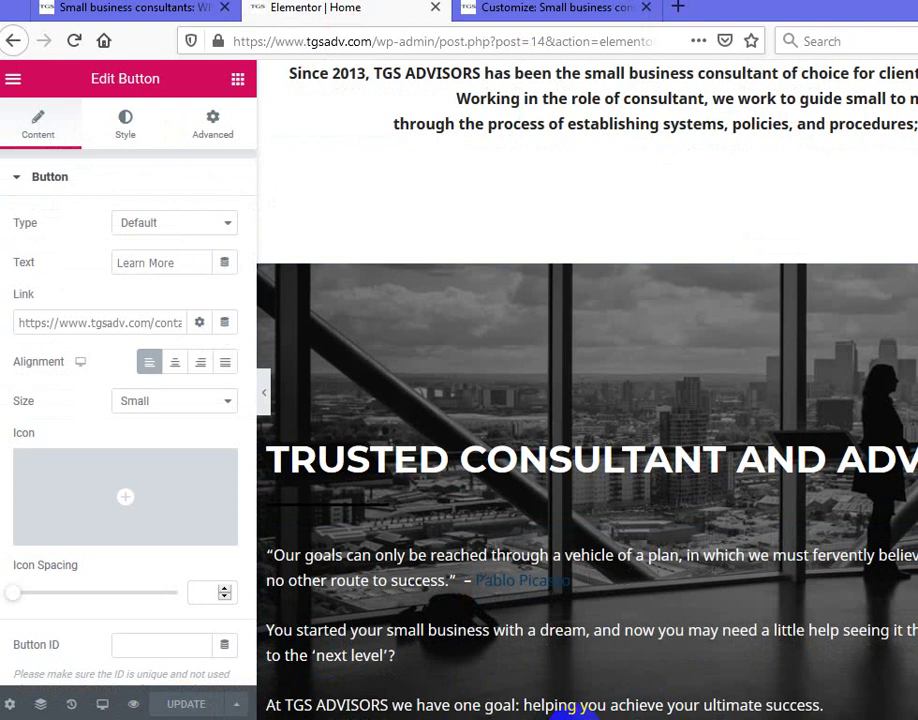
left_click(576, 10)
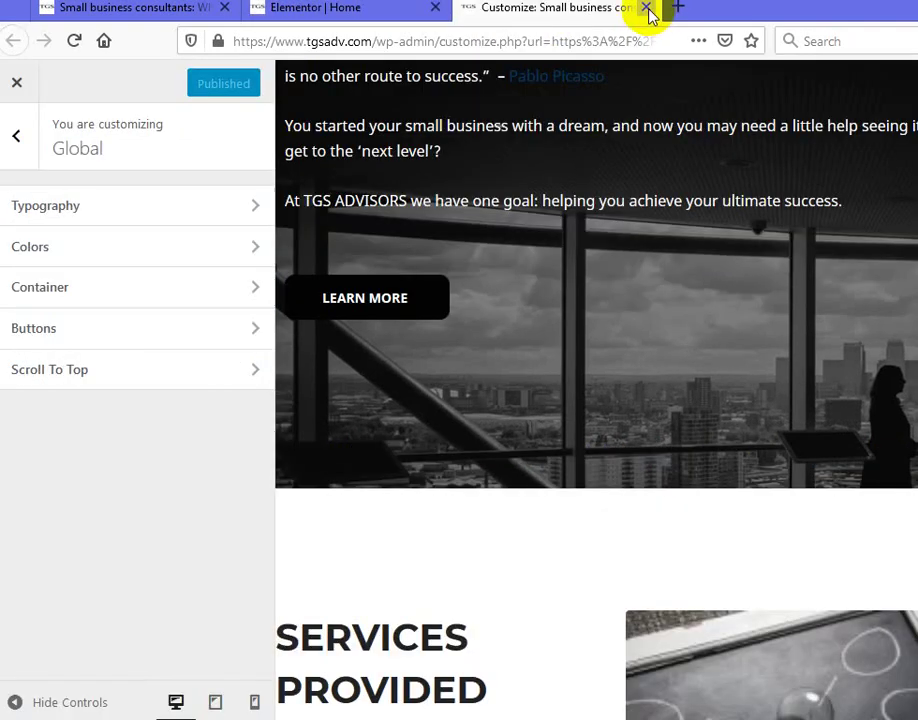
left_click(646, 8)
Scroll to the Learn More button and confirm it turns black-on-white when hovered
left_click(352, 358)
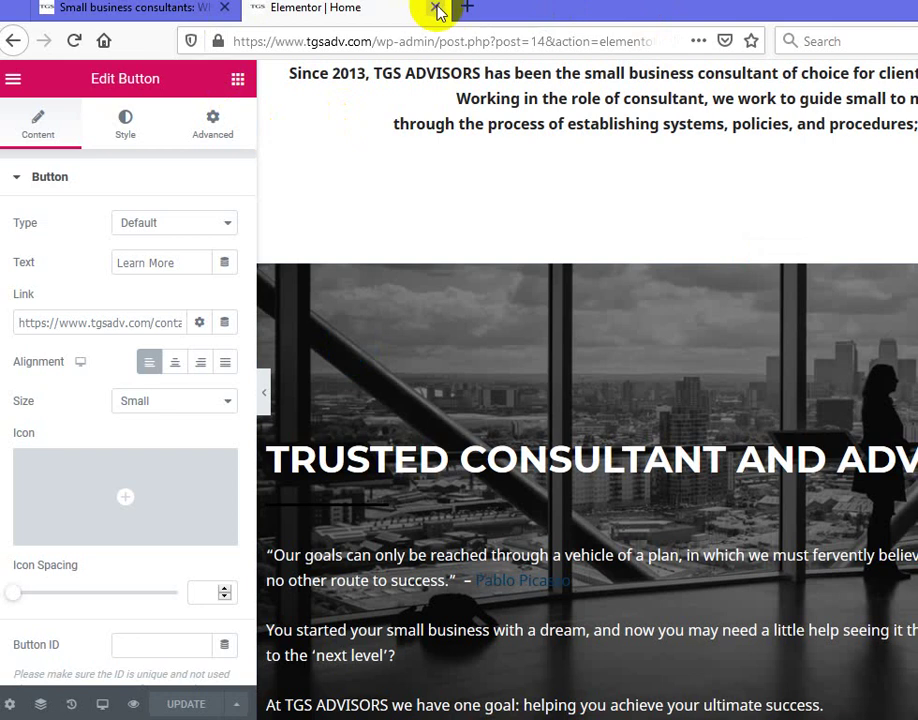
scroll(451, 299, "down", 4)
left_click(359, 410)
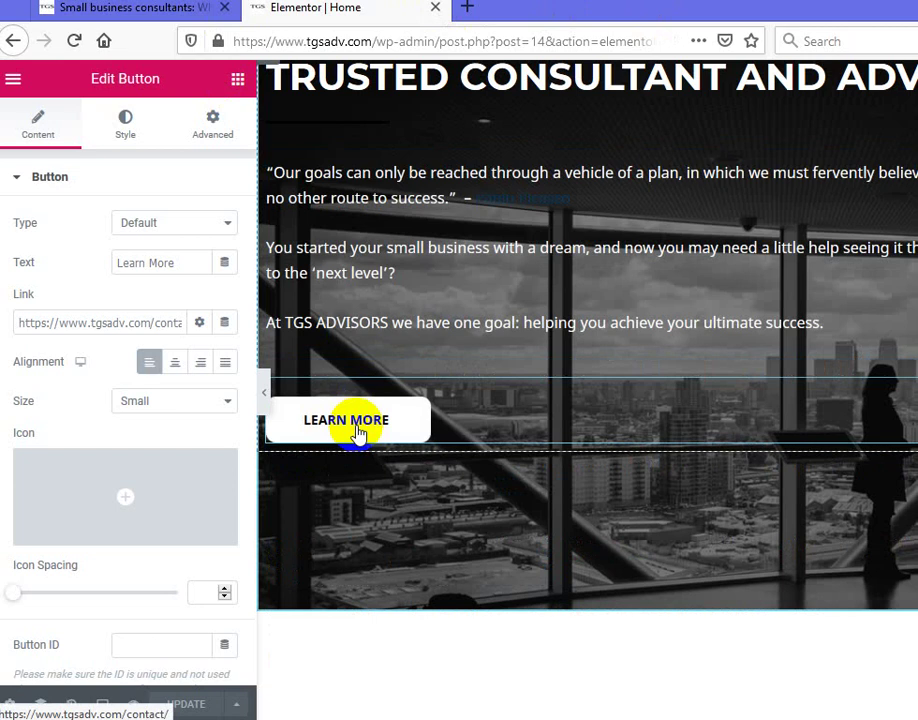